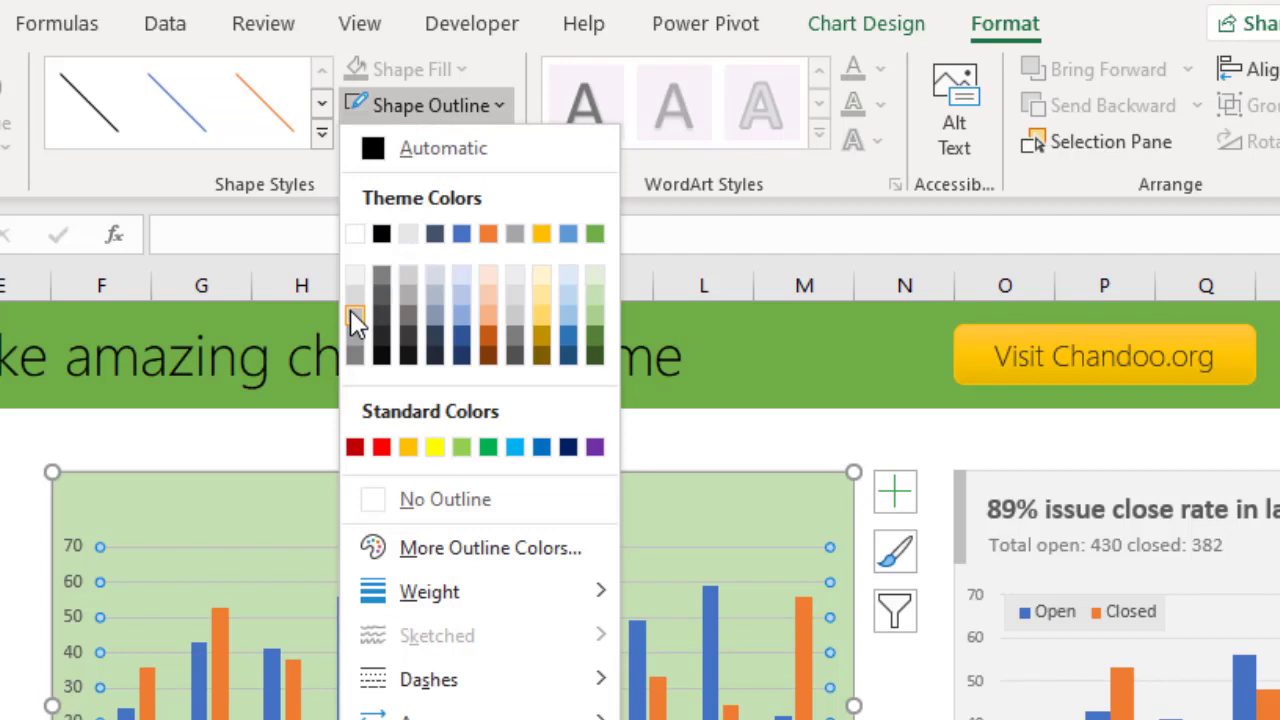
Step: Give the horizontal gridlines of the green Issues chart a square-dotted line style
{"action": "left_click", "coordinate": [430, 105]}
{"action": "mouse_move", "coordinate": [490, 679]}
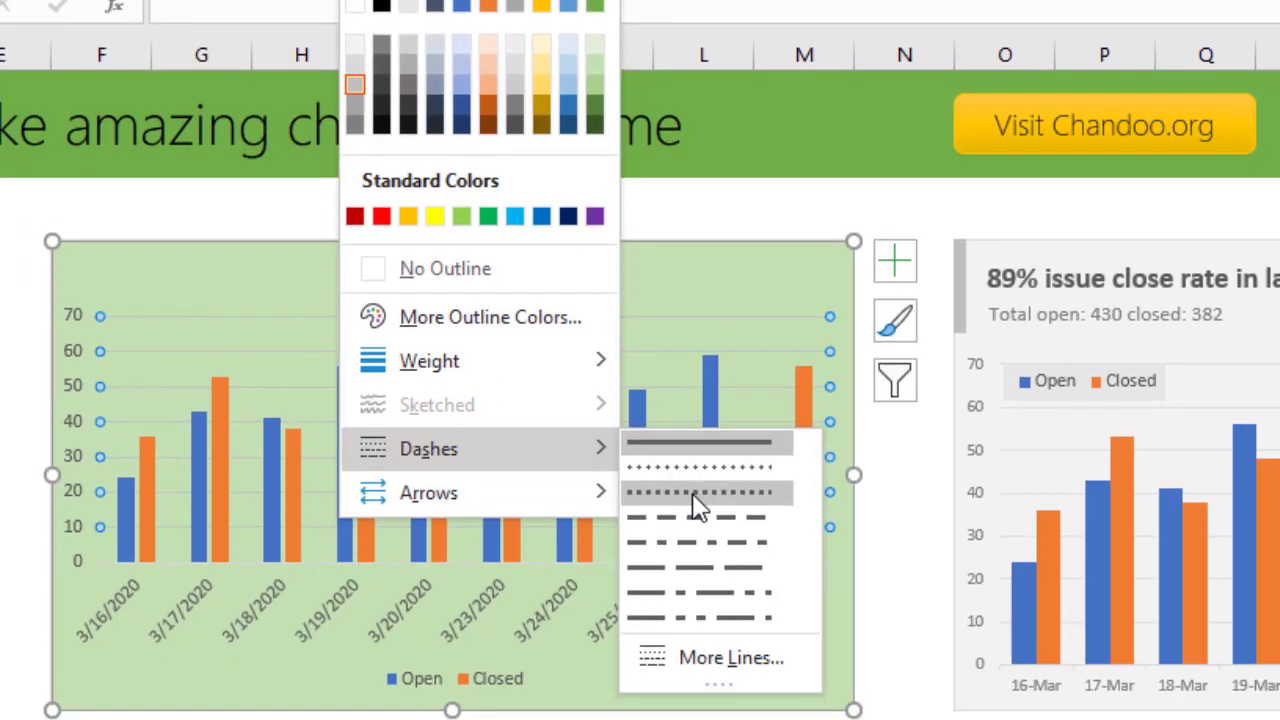
{"action": "left_click", "coordinate": [695, 493]}
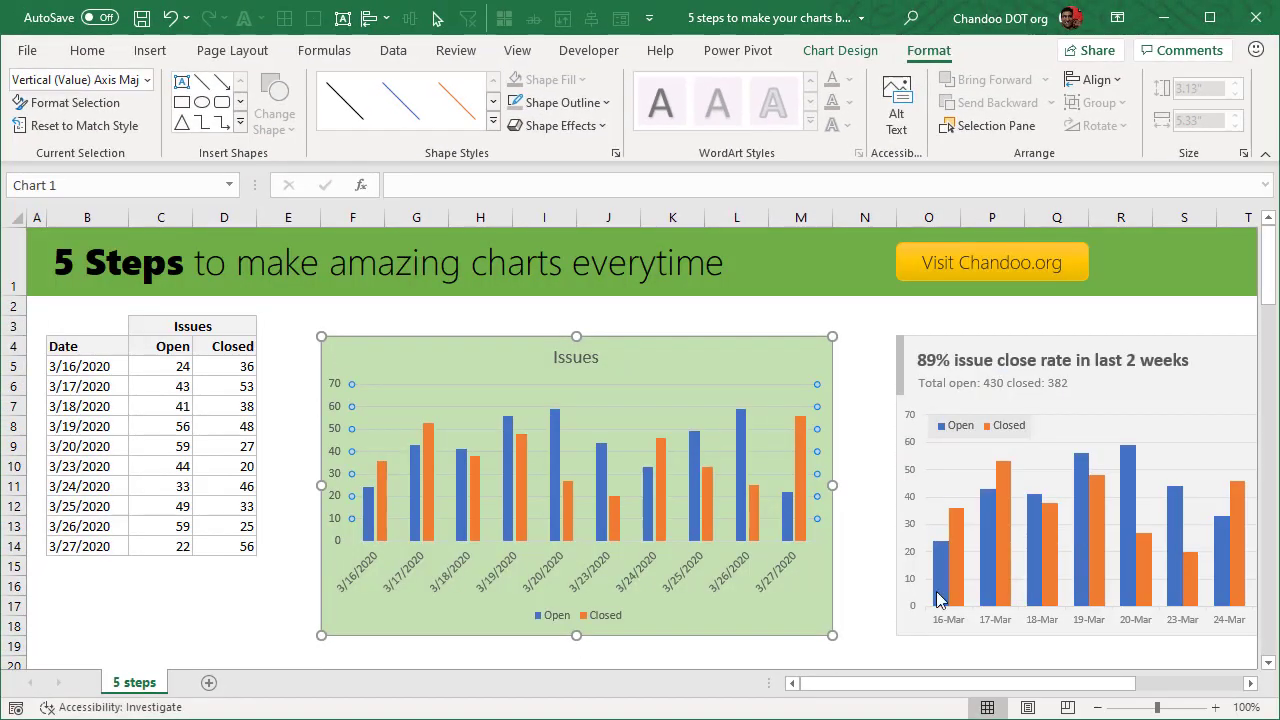
Step: Apply the number format code d-mmm to the date labels on the Issues chart's horizontal axis
{"action": "left_click", "coordinate": [447, 576]}
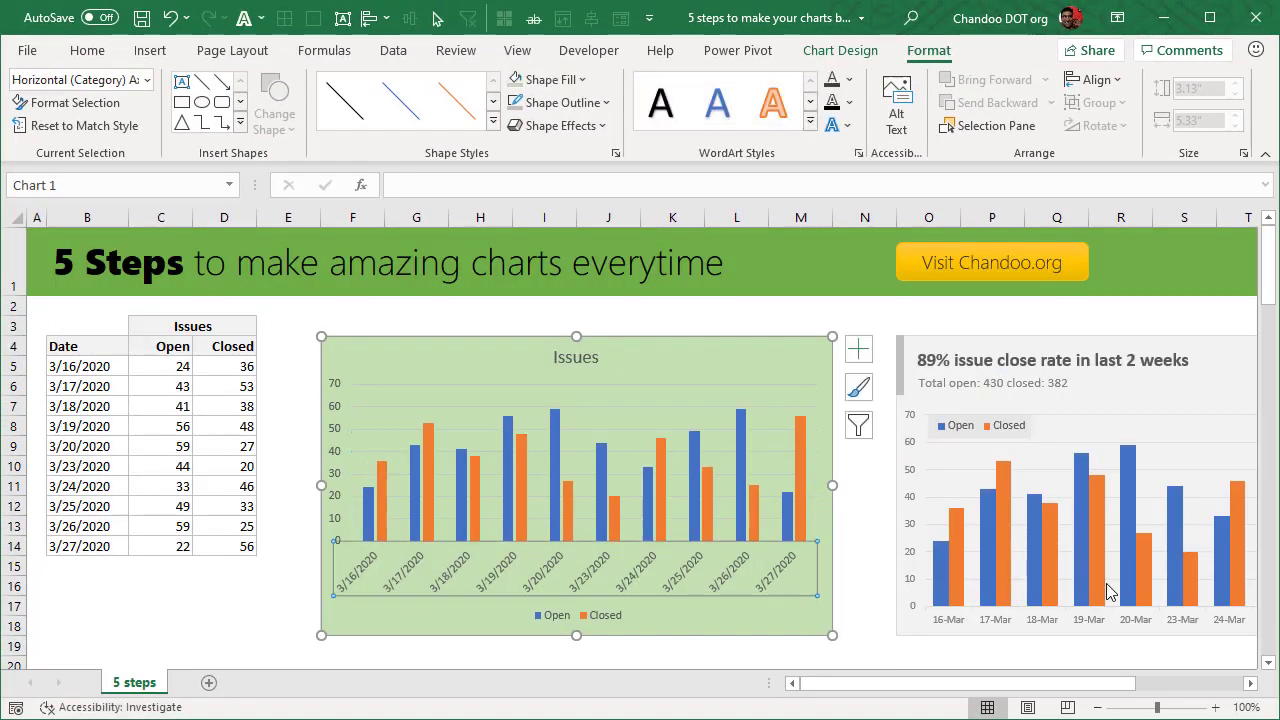
{"action": "mouse_move", "coordinate": [1105, 571]}
{"action": "key", "text": "ctrl+1"}
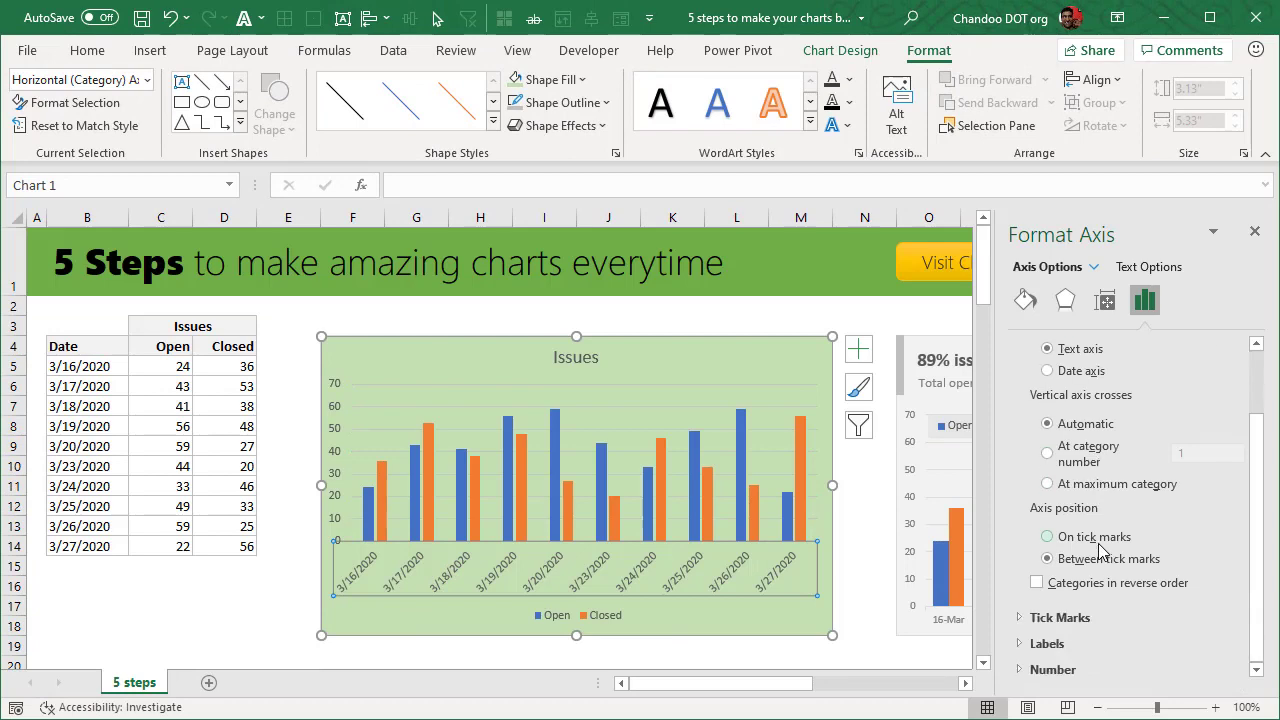
{"action": "left_click", "coordinate": [1053, 669]}
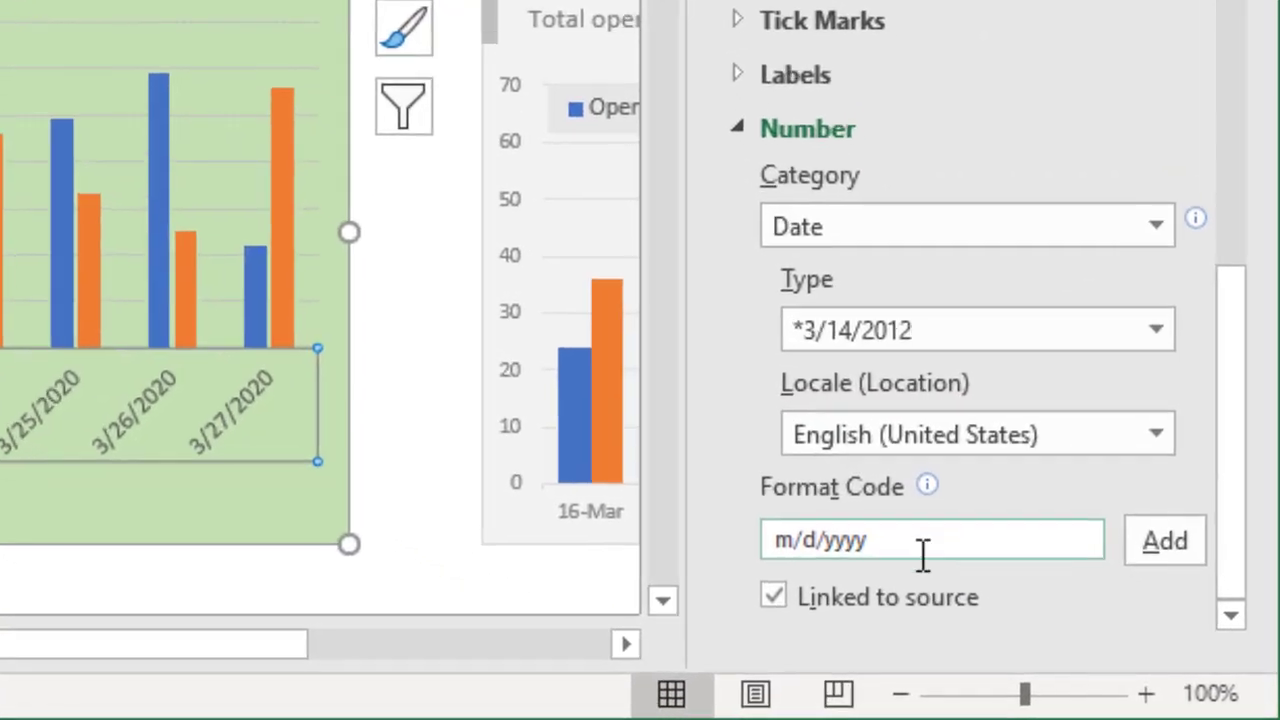
{"action": "double_click", "coordinate": [923, 543]}
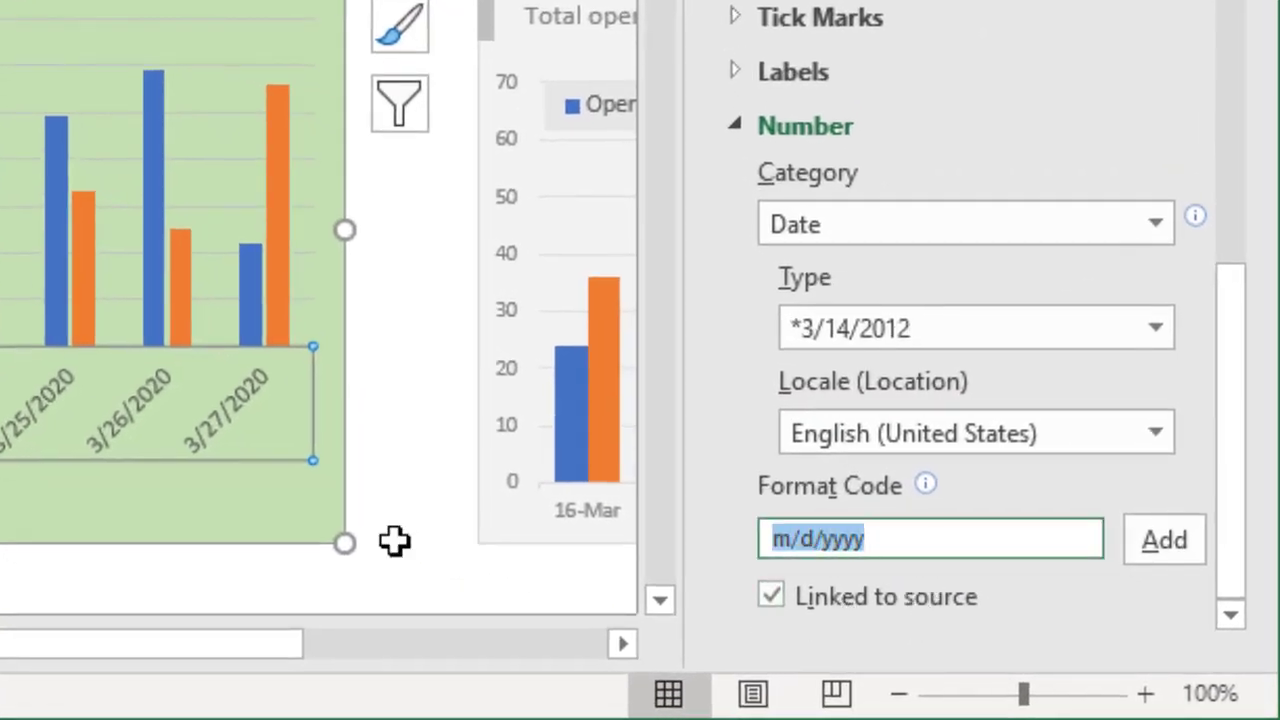
{"action": "type", "text": "d-mmm"}
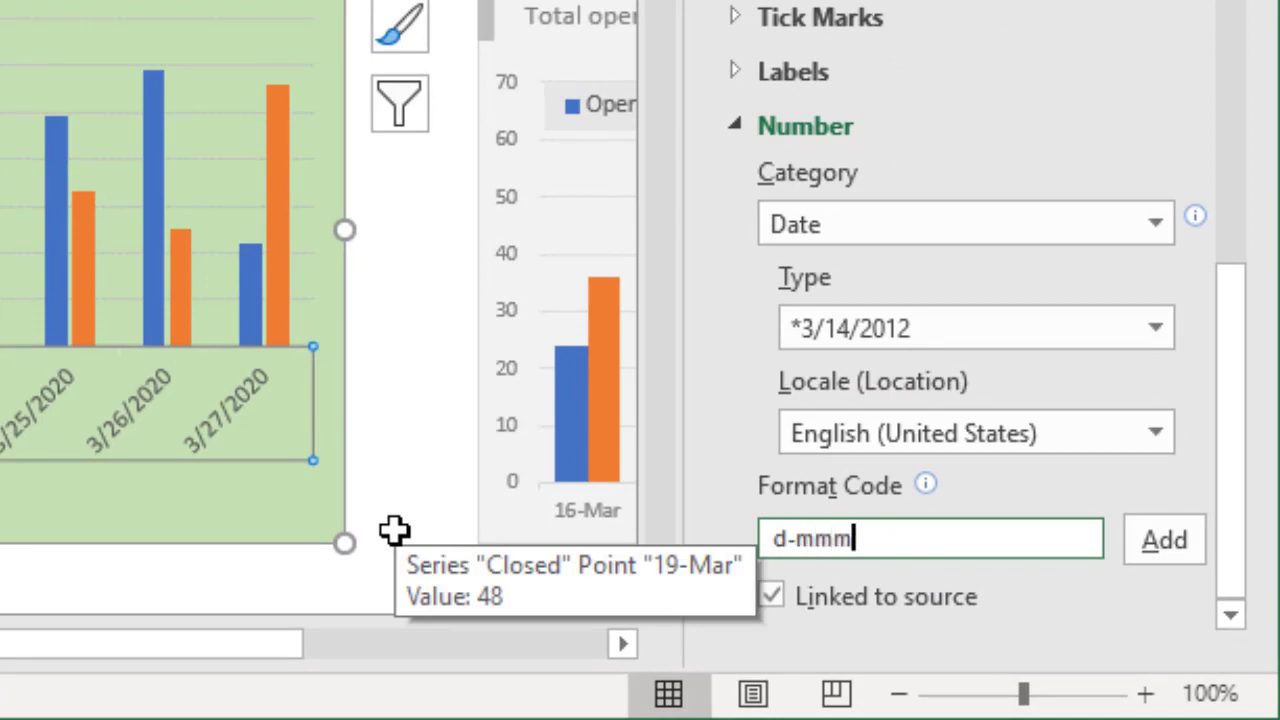
{"action": "left_click", "coordinate": [1145, 546]}
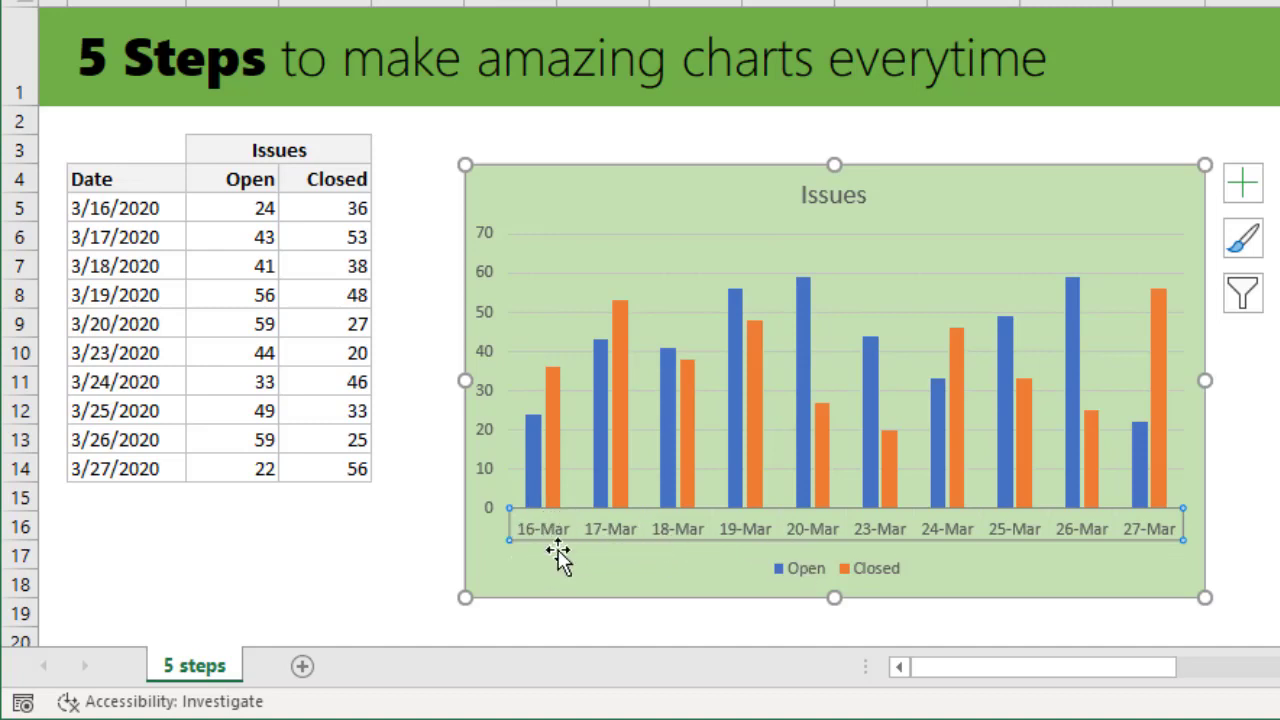
Step: Format the first date in cell B5 with the 14-Mar-12 date type
{"action": "left_click_drag", "start_coordinate": [160, 208], "coordinate": [149, 474]}
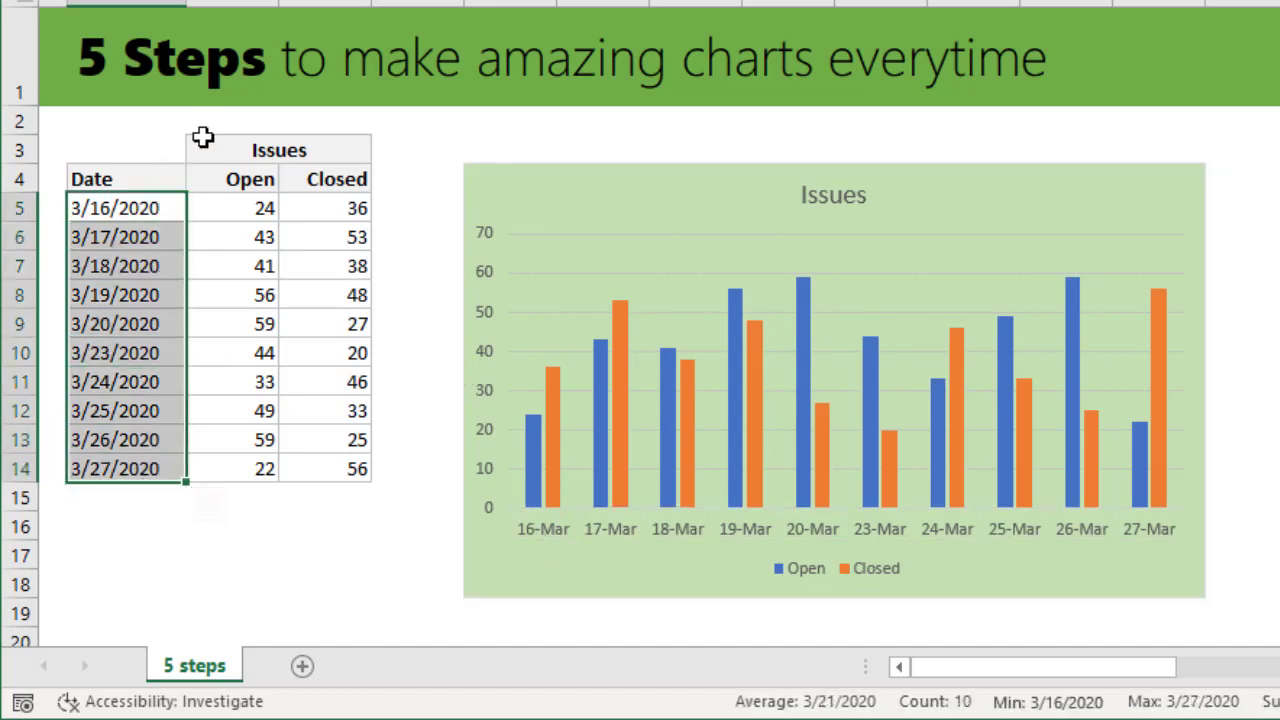
{"action": "left_click", "coordinate": [151, 207]}
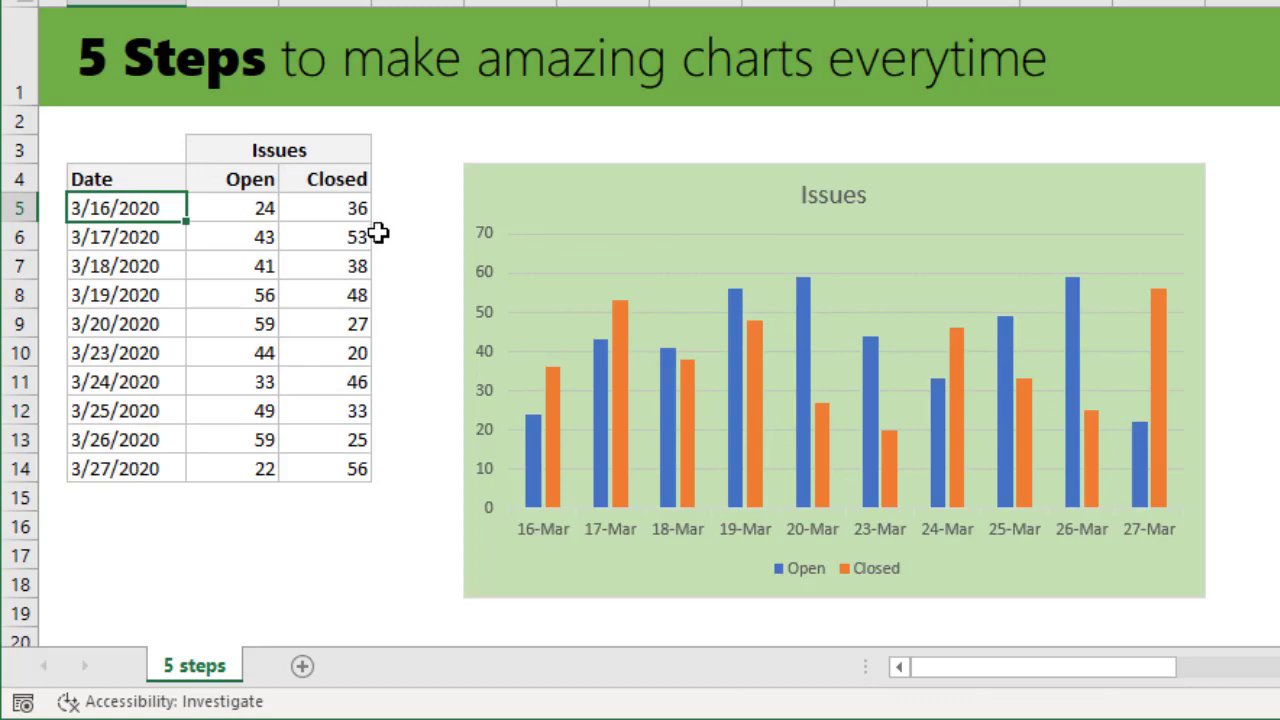
{"action": "key", "text": "ctrl+1"}
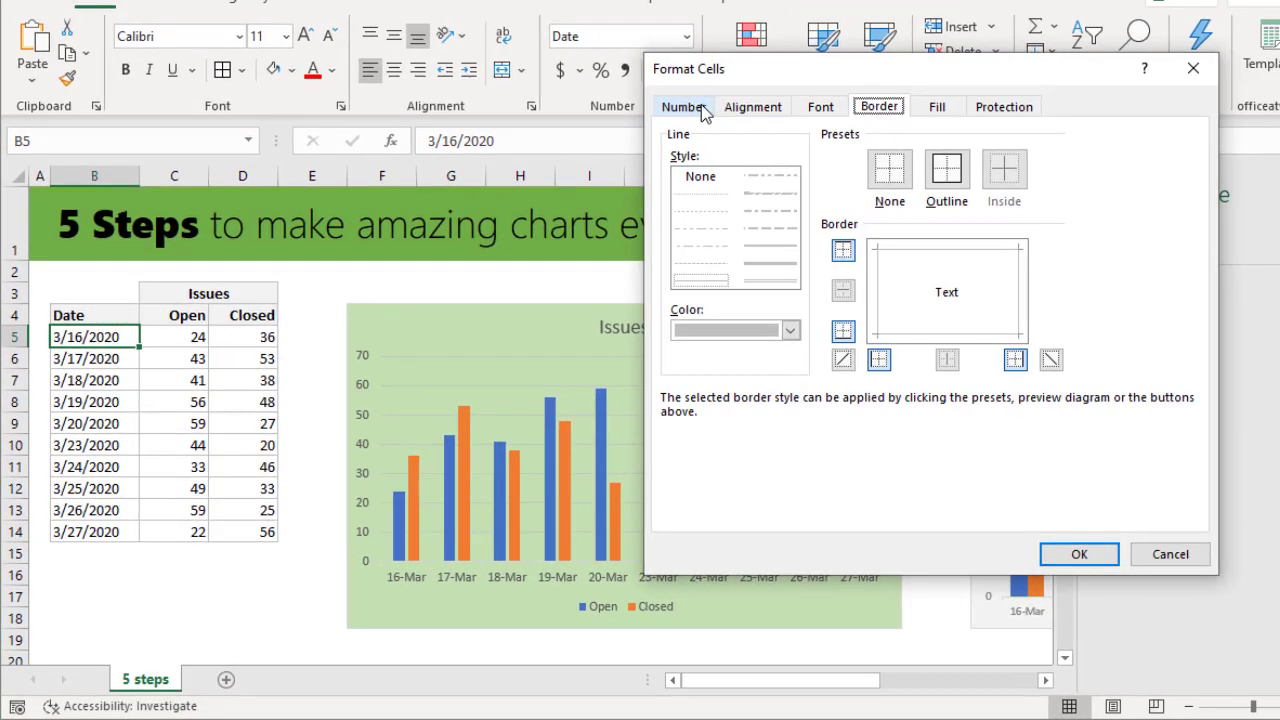
{"action": "left_click", "coordinate": [700, 107]}
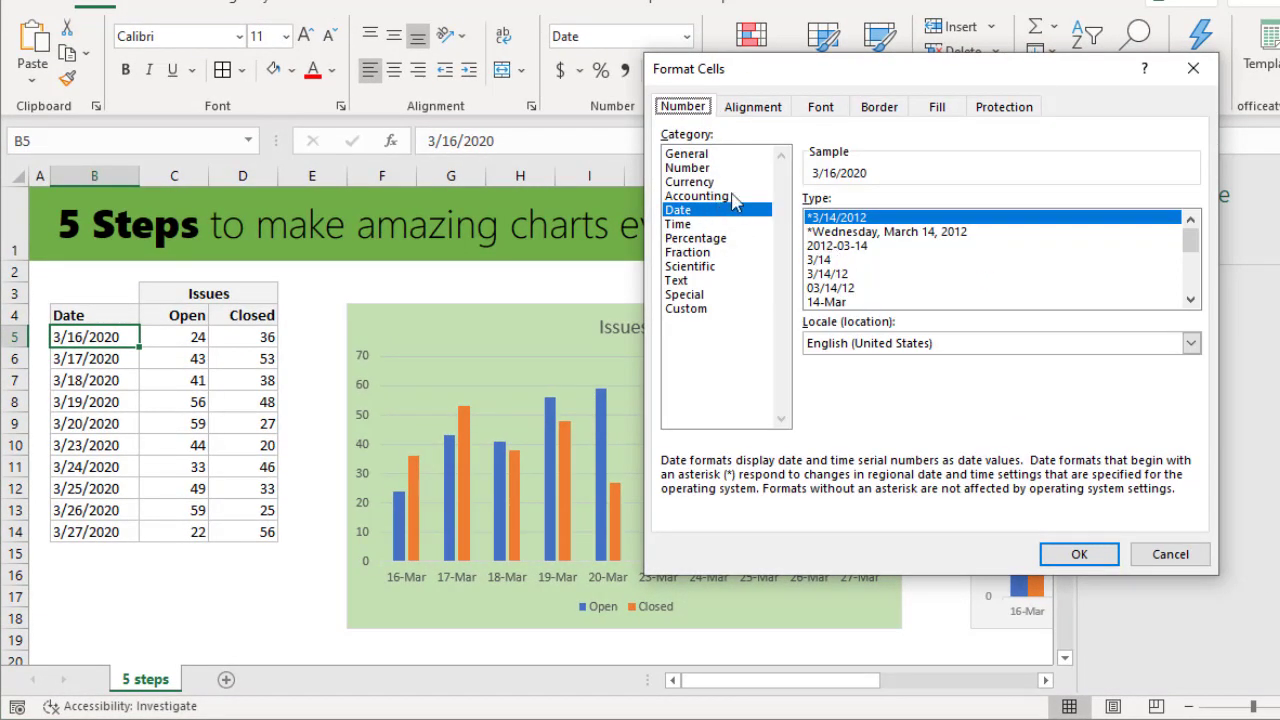
{"action": "left_click", "coordinate": [686, 309]}
{"action": "left_click", "coordinate": [888, 219]}
{"action": "key", "text": "shift+Home"}
{"action": "scroll", "coordinate": [932, 381], "scroll_direction": "down", "scroll_amount": 3}
{"action": "scroll", "coordinate": [932, 381], "scroll_direction": "up", "scroll_amount": 3}
{"action": "left_click", "coordinate": [678, 210]}
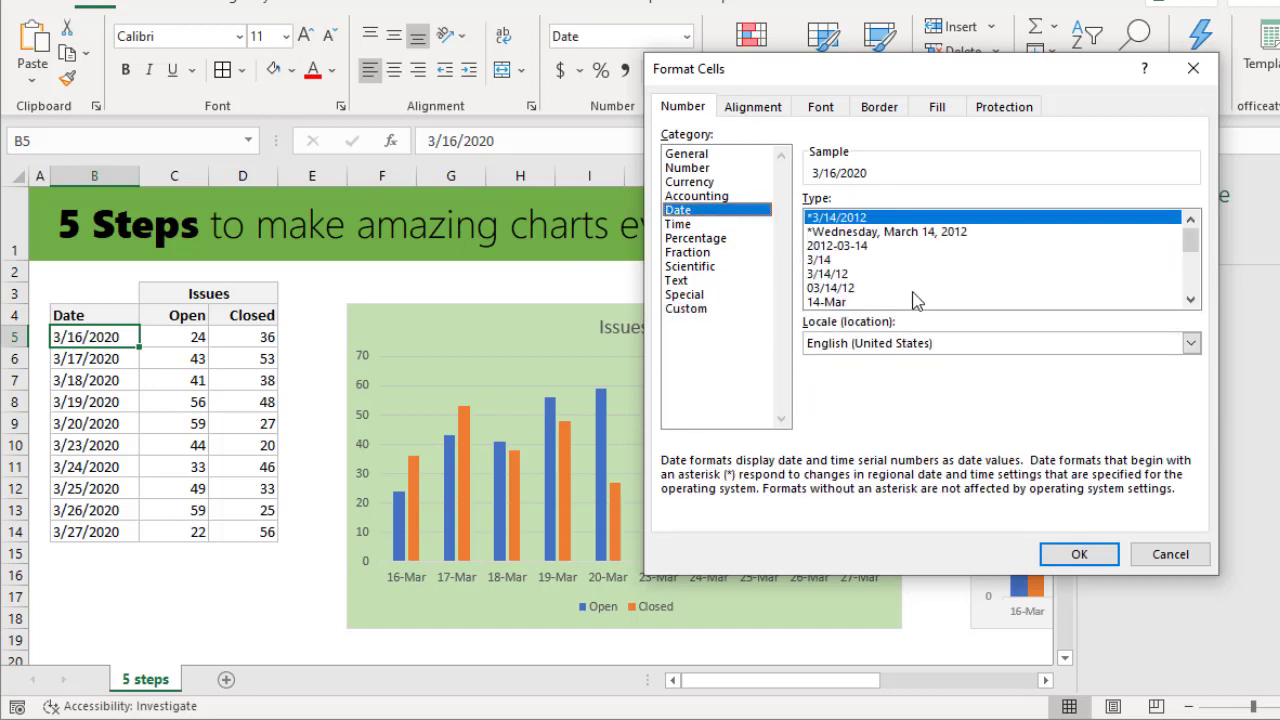
{"action": "double_click", "coordinate": [1190, 299]}
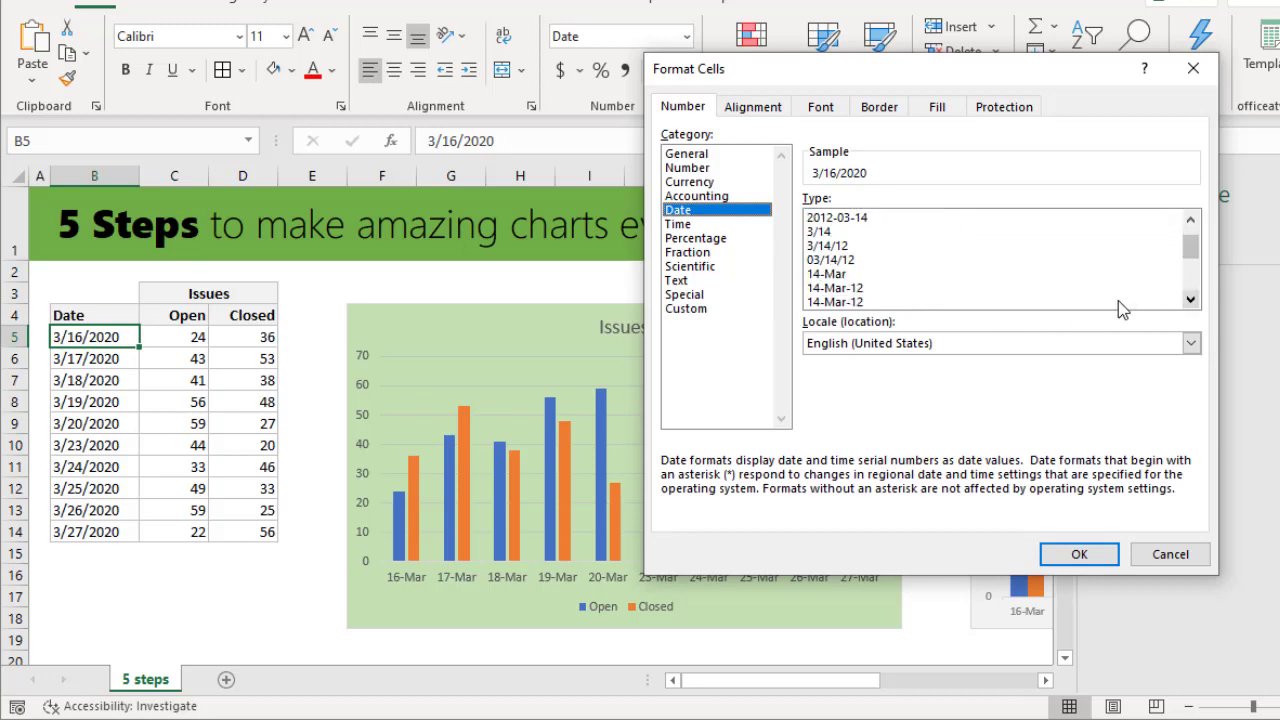
{"action": "left_click", "coordinate": [862, 288]}
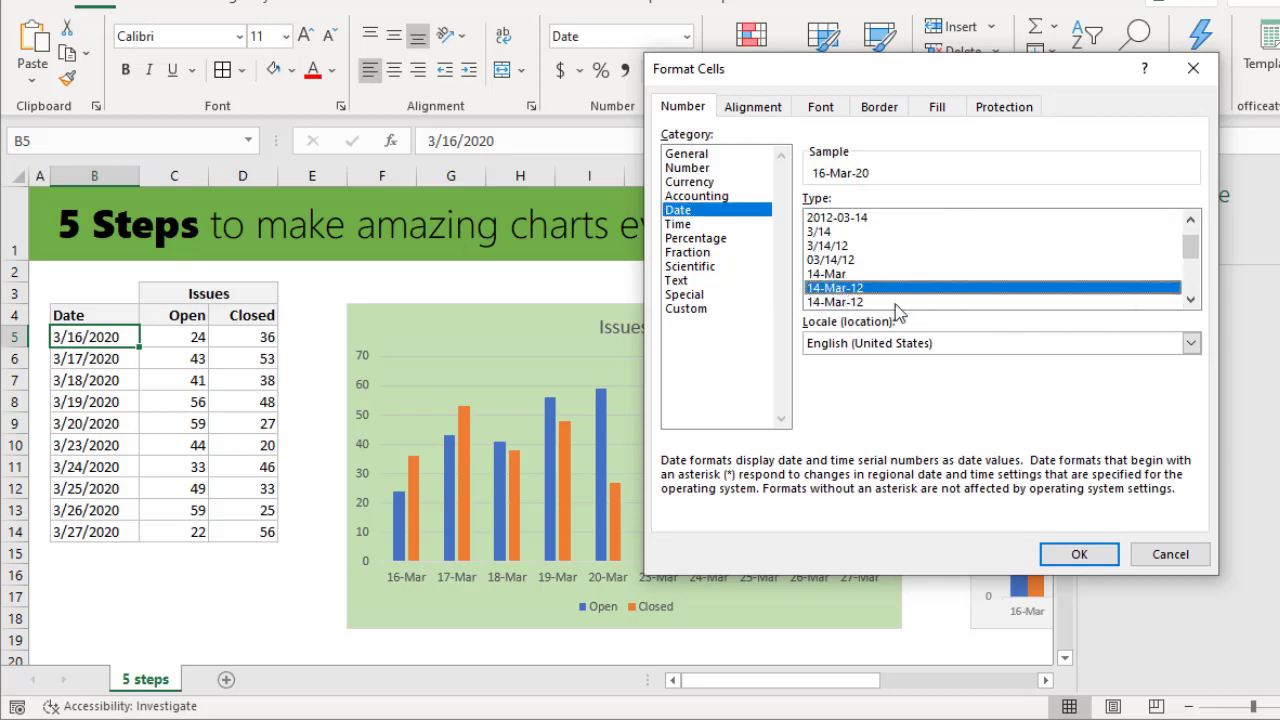
{"action": "left_click", "coordinate": [1074, 556]}
Step: Apply the custom number format d to the remaining dates in B6:B14
{"action": "left_click_drag", "start_coordinate": [84, 358], "coordinate": [101, 531]}
{"action": "key", "text": "ctrl+1"}
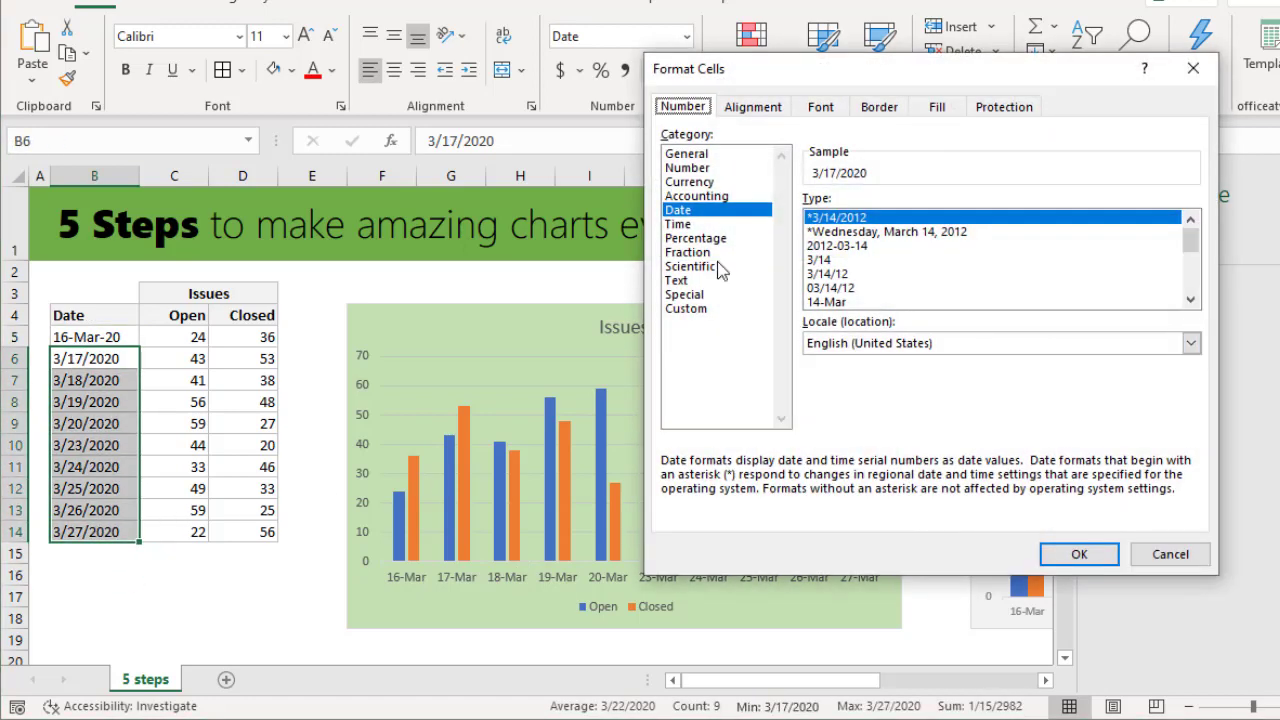
{"action": "left_click", "coordinate": [686, 308]}
{"action": "type", "text": "d"}
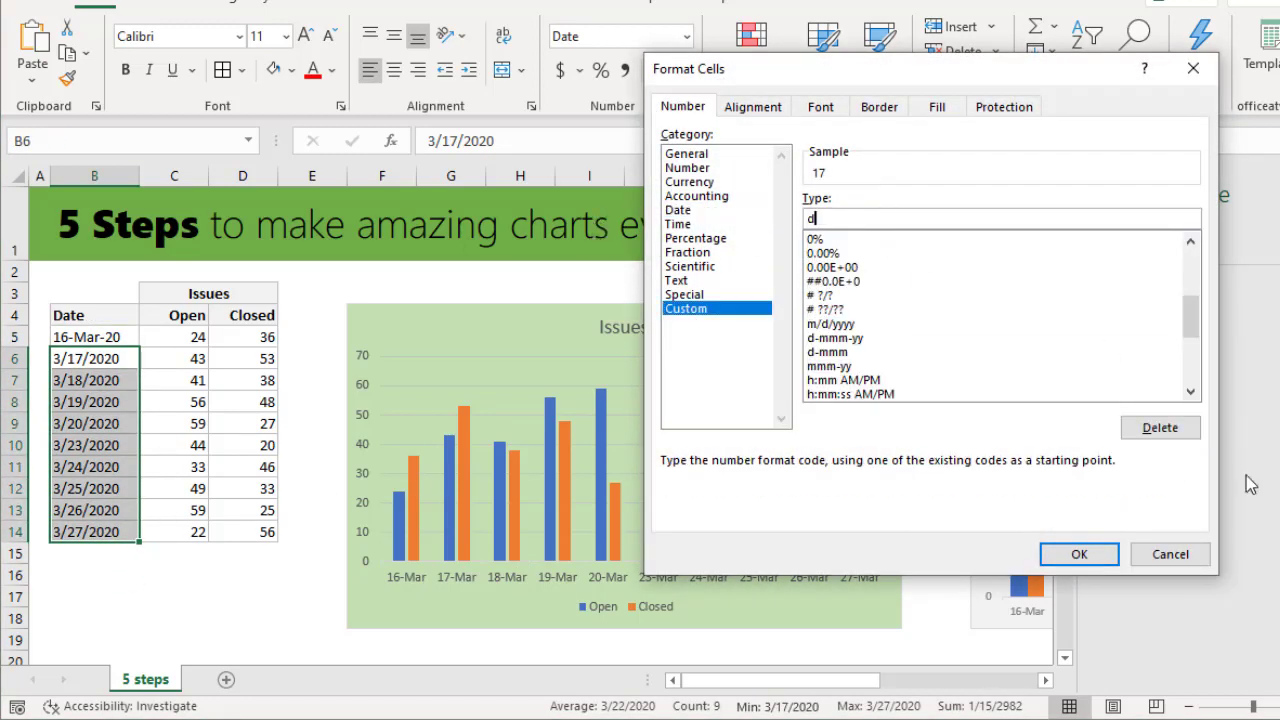
{"action": "left_click", "coordinate": [1077, 555]}
{"action": "left_click", "coordinate": [203, 624]}
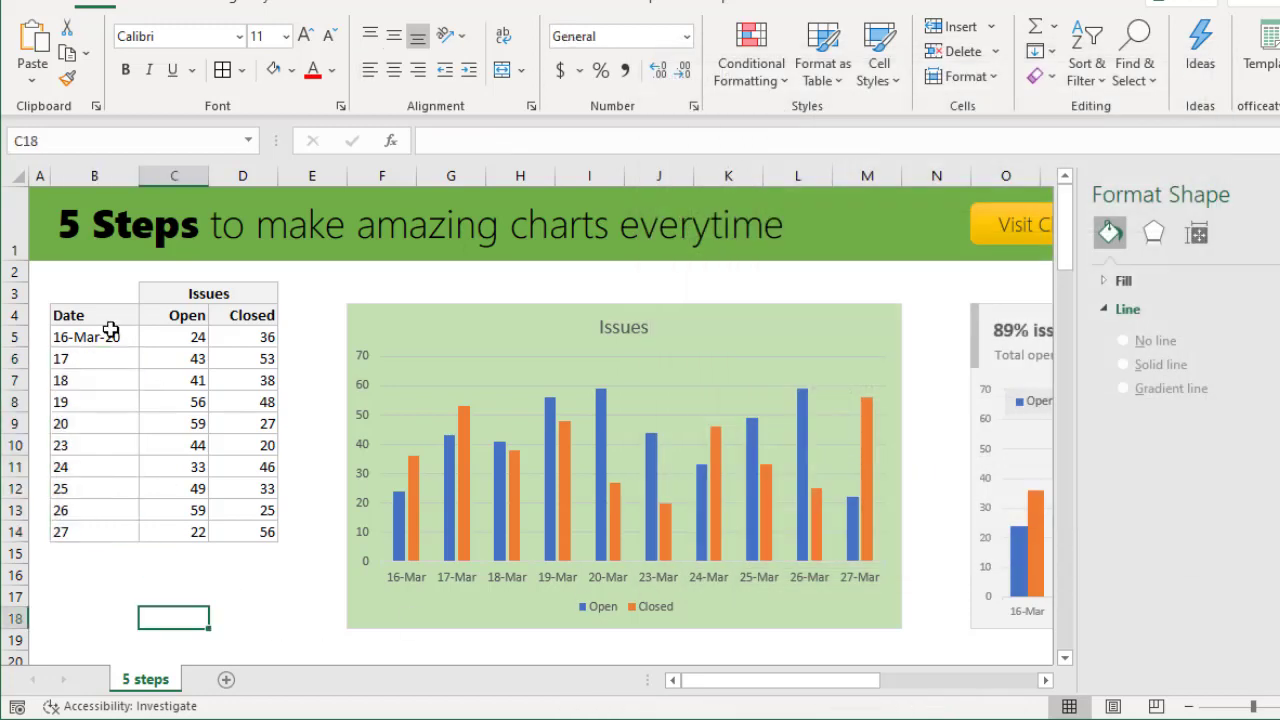
Step: Link the number format of the Issues chart's horizontal axis to the source cells
{"action": "left_click", "coordinate": [690, 584]}
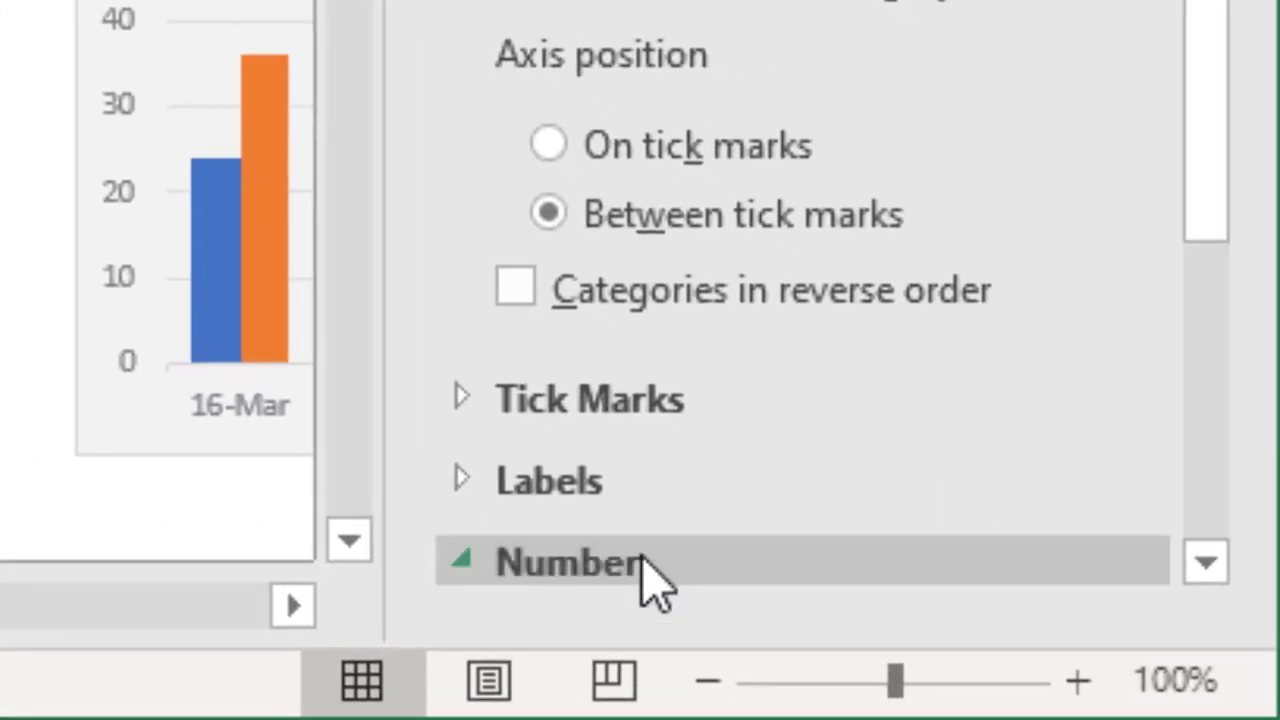
{"action": "left_click", "coordinate": [565, 575]}
{"action": "left_click", "coordinate": [620, 538]}
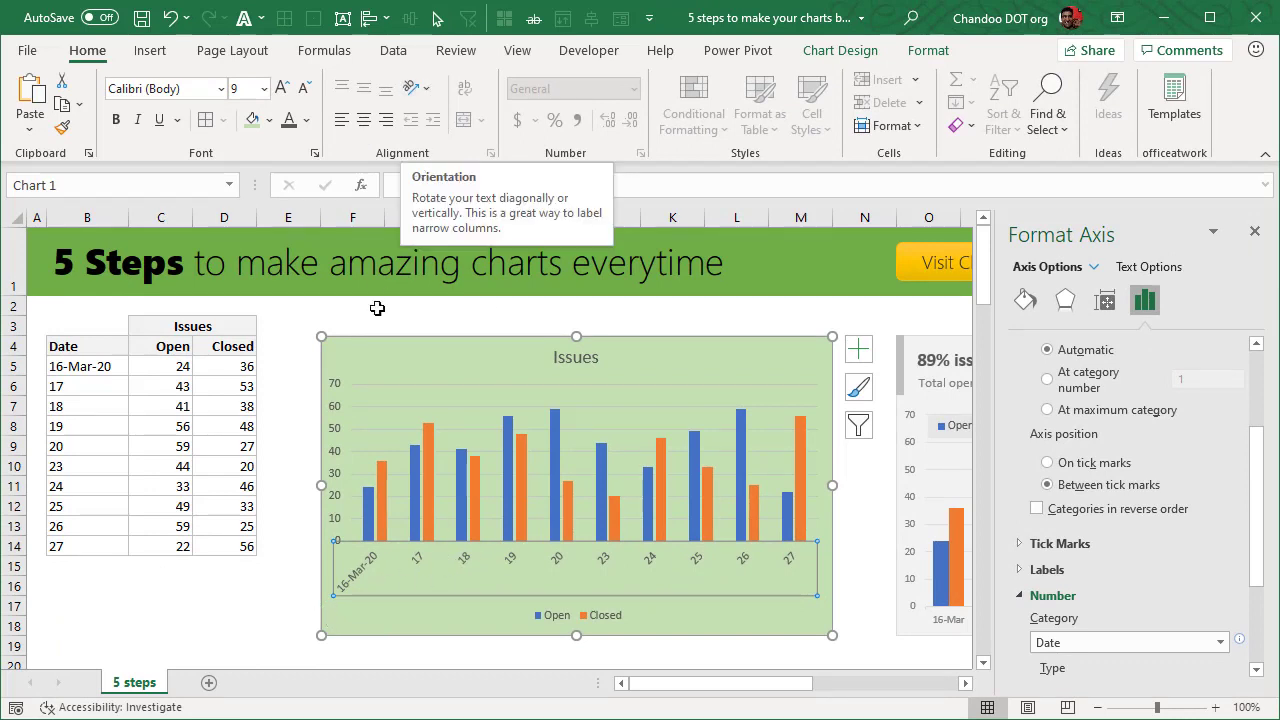
Step: Turn the horizontal axis labels level by toggling their angled orientation, reduce their font size to 8, and close the axis formatting options
{"action": "left_click", "coordinate": [413, 90]}
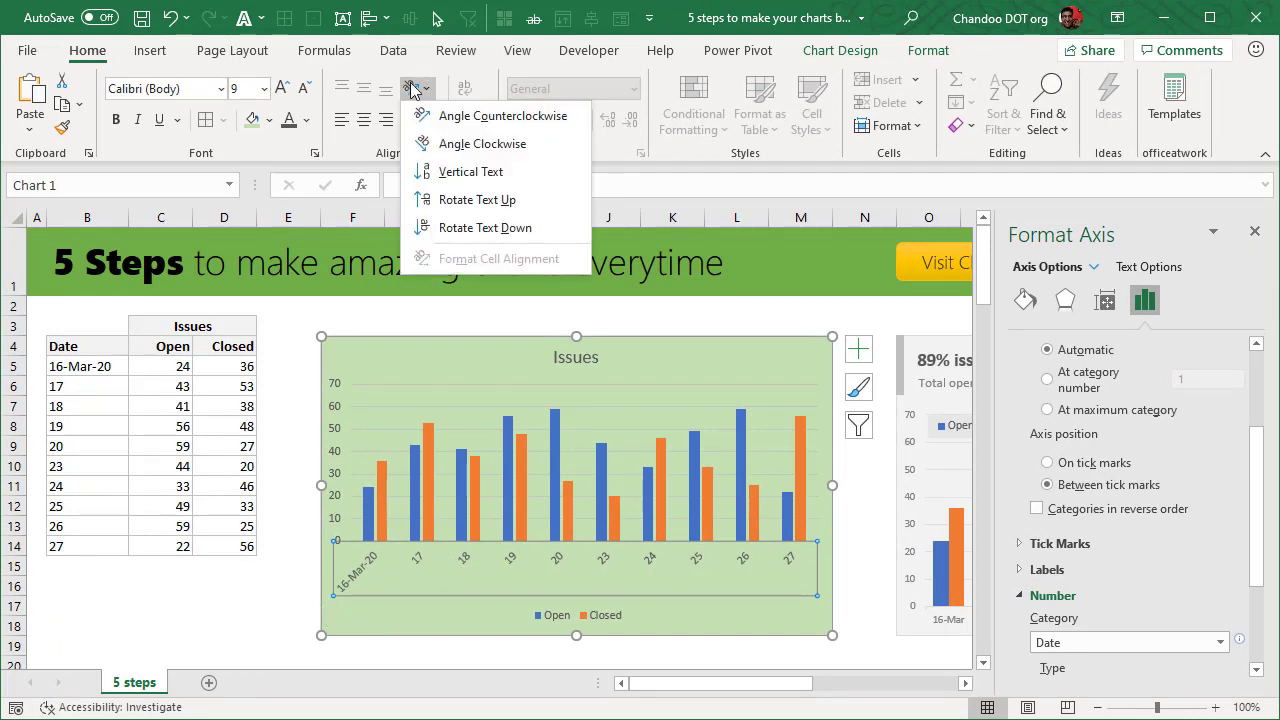
{"action": "left_click", "coordinate": [414, 90]}
{"action": "left_click", "coordinate": [414, 90]}
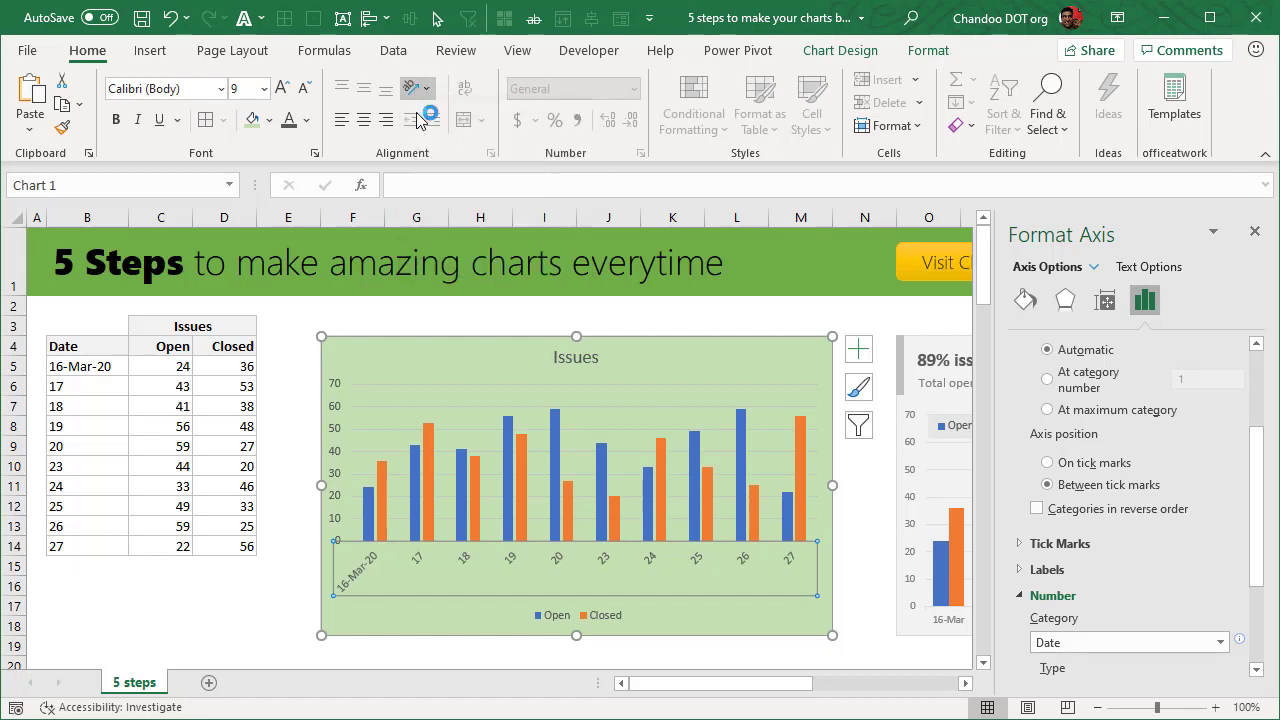
{"action": "left_click", "coordinate": [421, 118]}
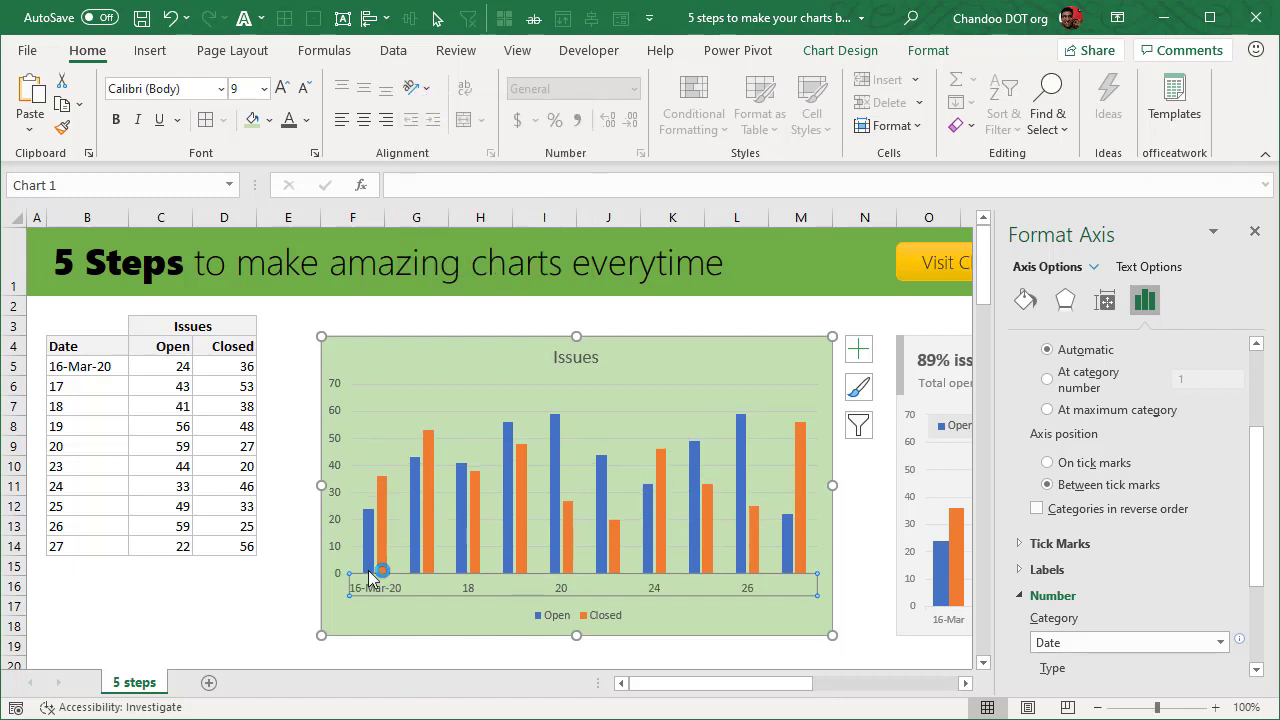
{"action": "left_click", "coordinate": [305, 88]}
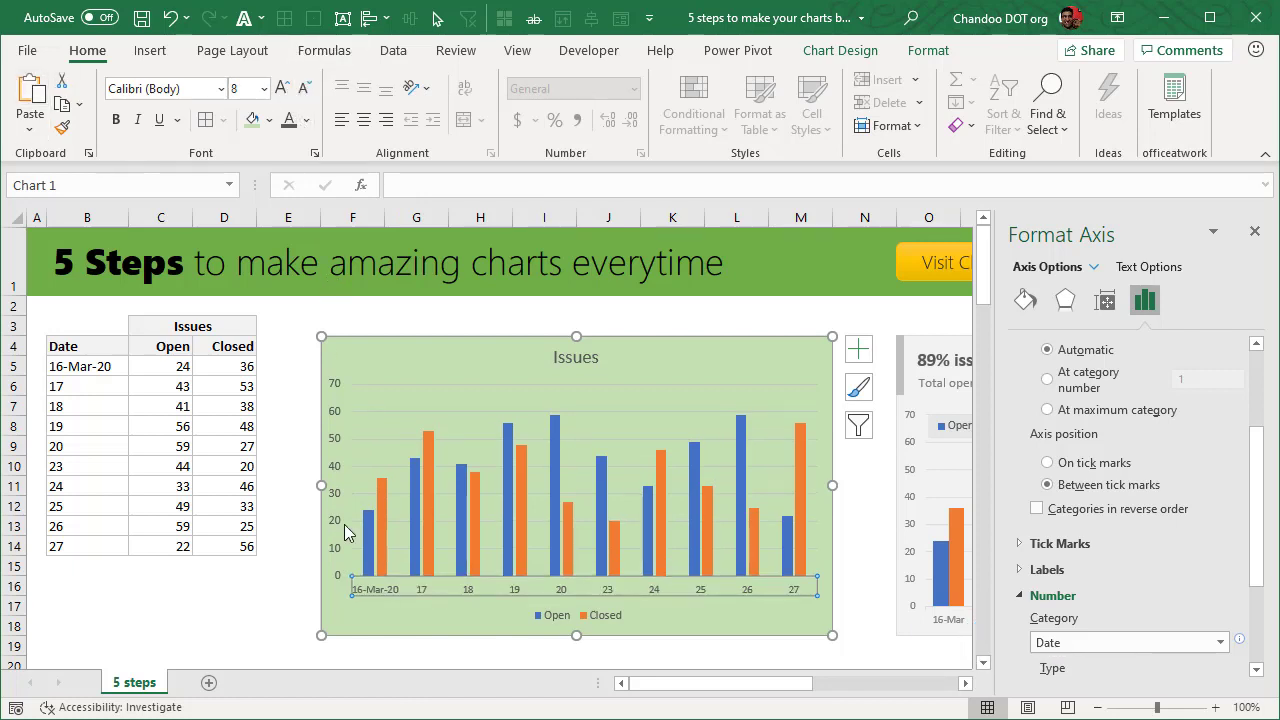
{"action": "left_click", "coordinate": [306, 120]}
{"action": "key", "text": "Escape"}
{"action": "left_click", "coordinate": [1256, 233]}
Step: Set the column series' gap width to 100% and series overlap to 0% in the Issues chart
{"action": "scroll", "coordinate": [1066, 530], "scroll_direction": "down", "scroll_amount": 15}
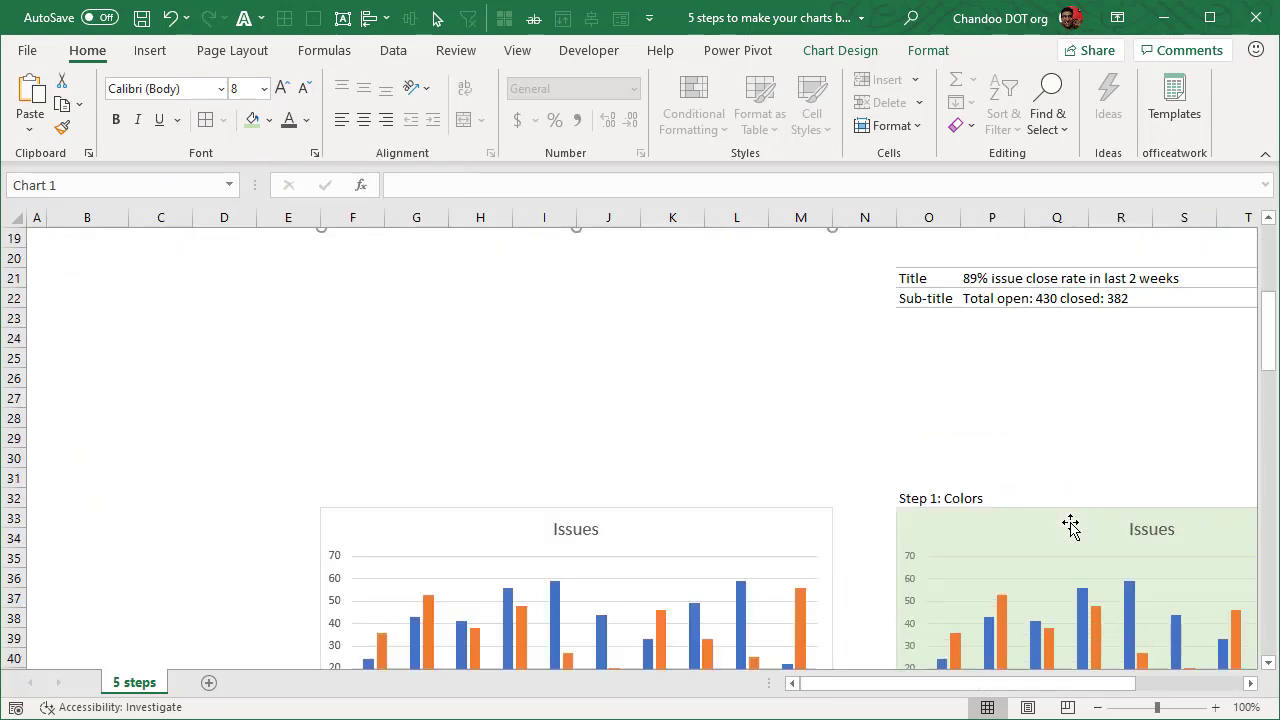
{"action": "scroll", "coordinate": [1064, 525], "scroll_direction": "down", "scroll_amount": 4}
{"action": "scroll", "coordinate": [1063, 523], "scroll_direction": "up", "scroll_amount": 20}
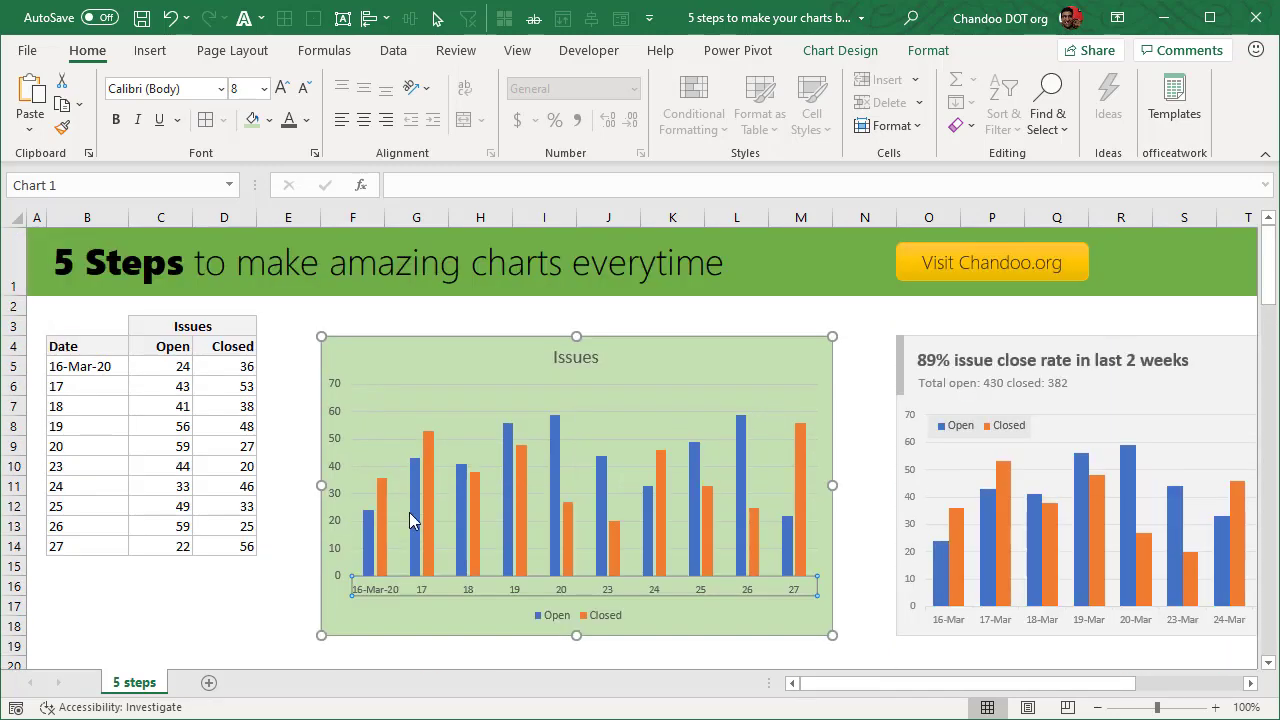
{"action": "left_click", "coordinate": [424, 514]}
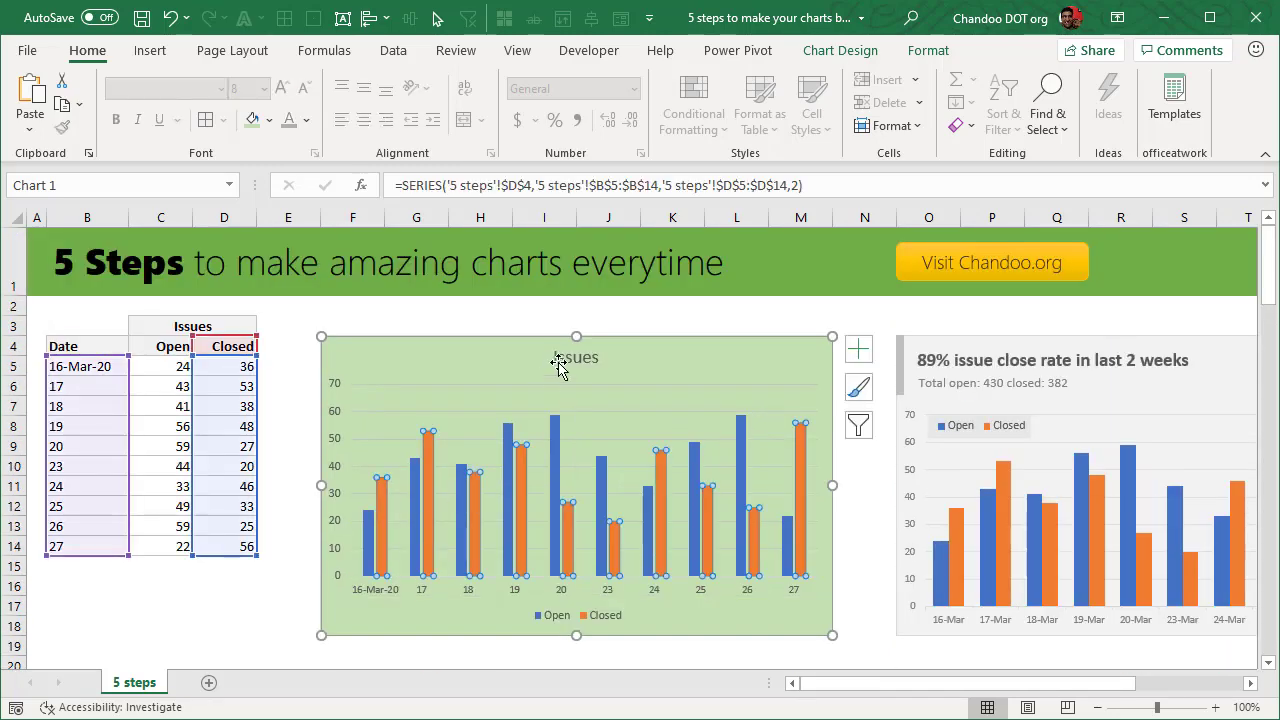
{"action": "key", "text": "ctrl+1"}
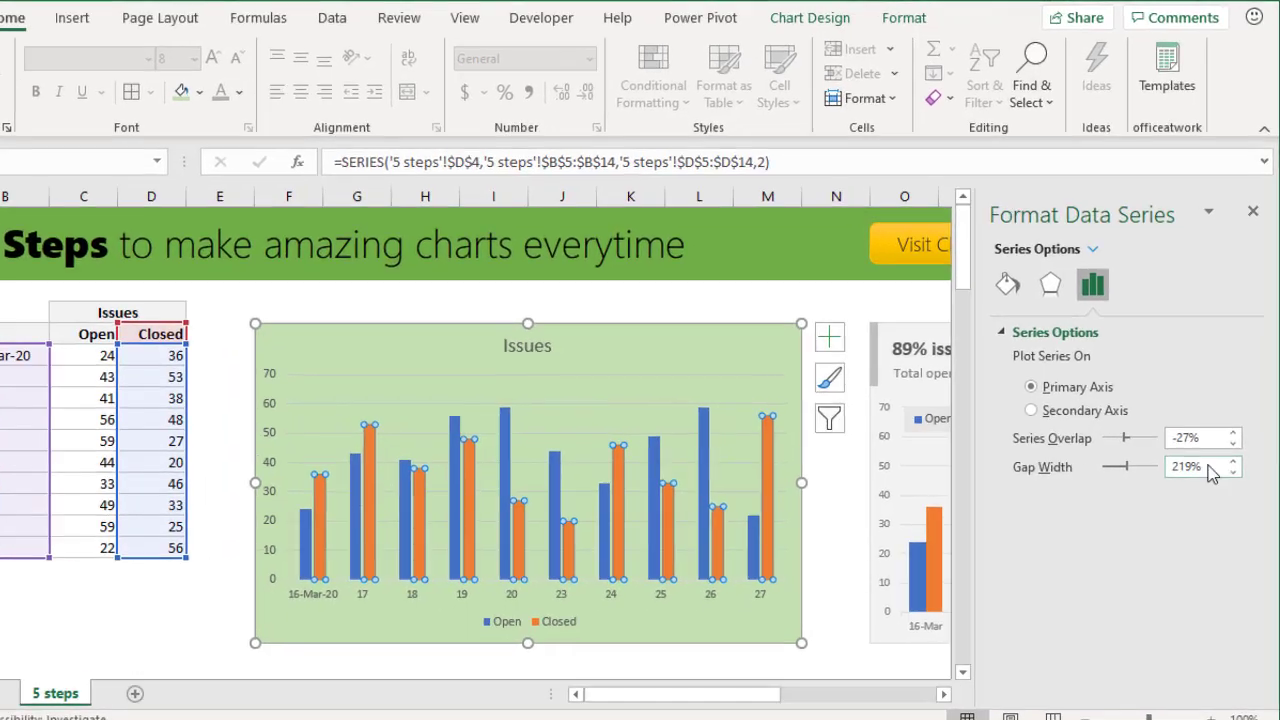
{"action": "double_click", "coordinate": [1190, 467]}
{"action": "type", "text": "100"}
{"action": "key", "text": "Return"}
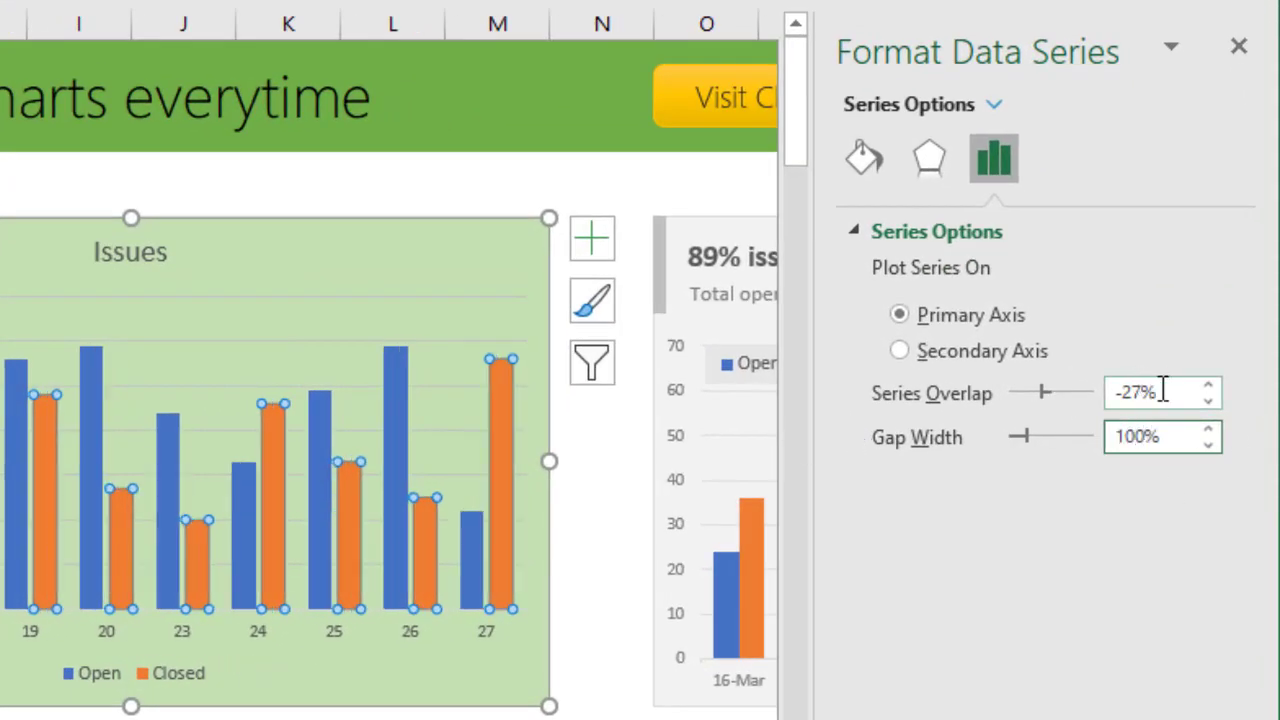
{"action": "left_click_drag", "start_coordinate": [1163, 391], "coordinate": [1088, 391]}
{"action": "type", "text": "0"}
{"action": "key", "text": "Return"}
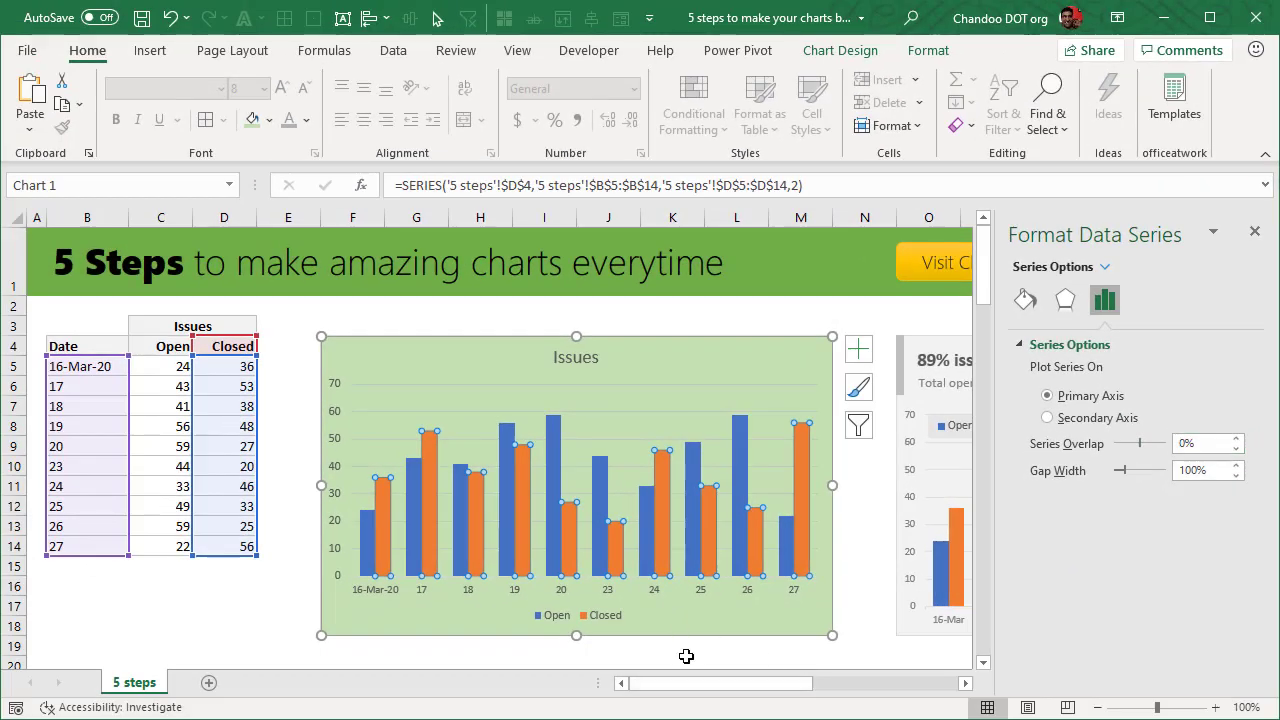
{"action": "left_click", "coordinate": [685, 660]}
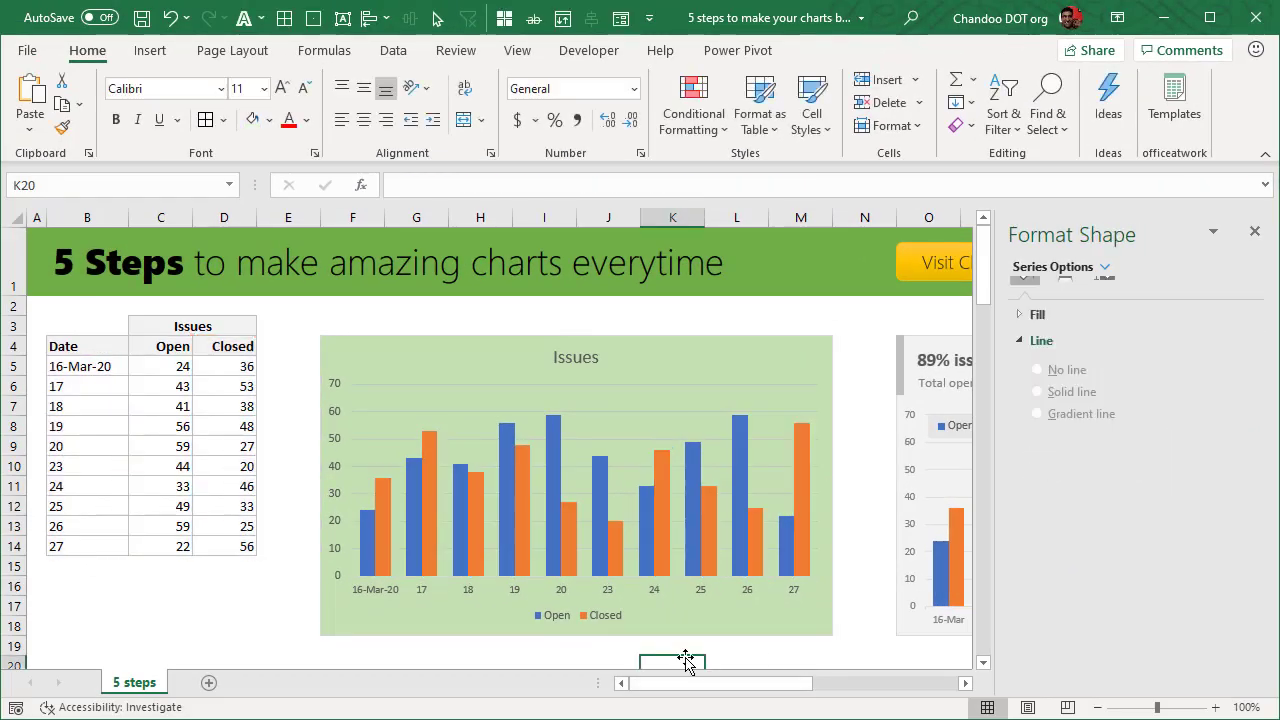
Step: Position the legend at the top of the Issues chart and move it into the plot area's upper-left corner, just below the 70 gridline
{"action": "left_click", "coordinate": [603, 617]}
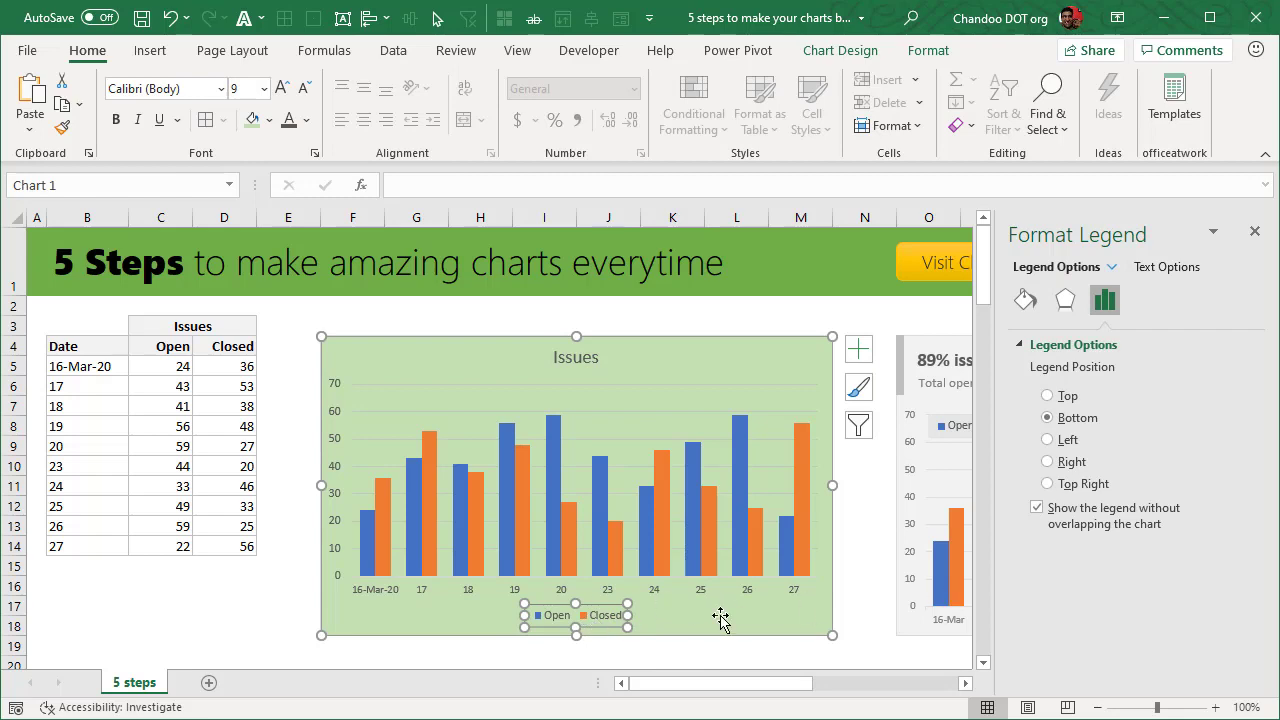
{"action": "left_click", "coordinate": [1047, 396]}
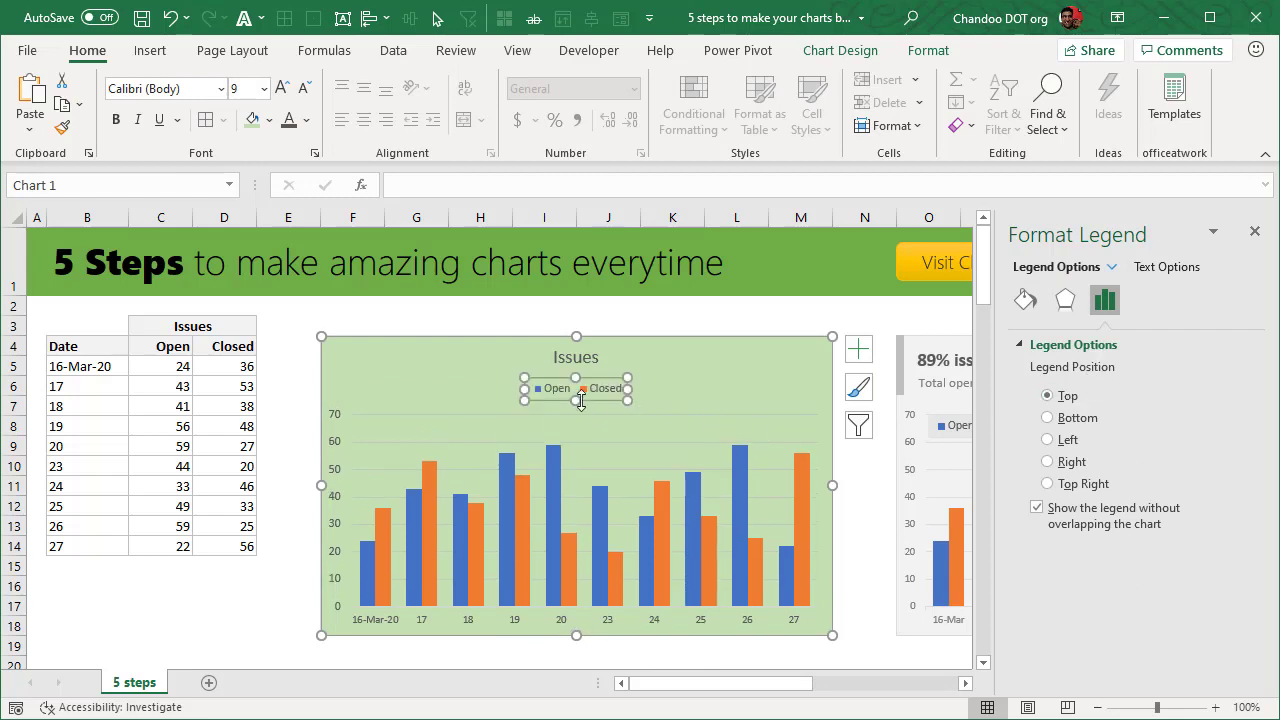
{"action": "left_click_drag", "start_coordinate": [596, 400], "coordinate": [424, 438]}
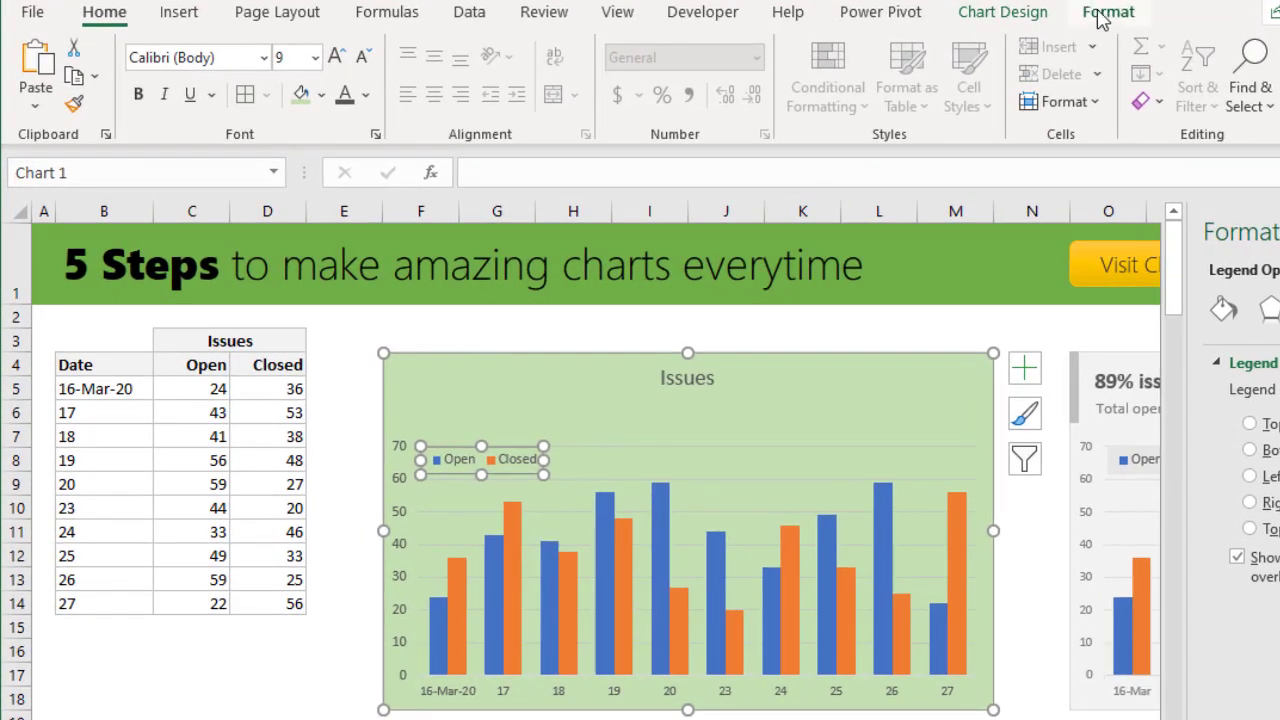
Step: Fill the chart legend with a green theme color one shade darker than the chart's background
{"action": "left_click", "coordinate": [1107, 12]}
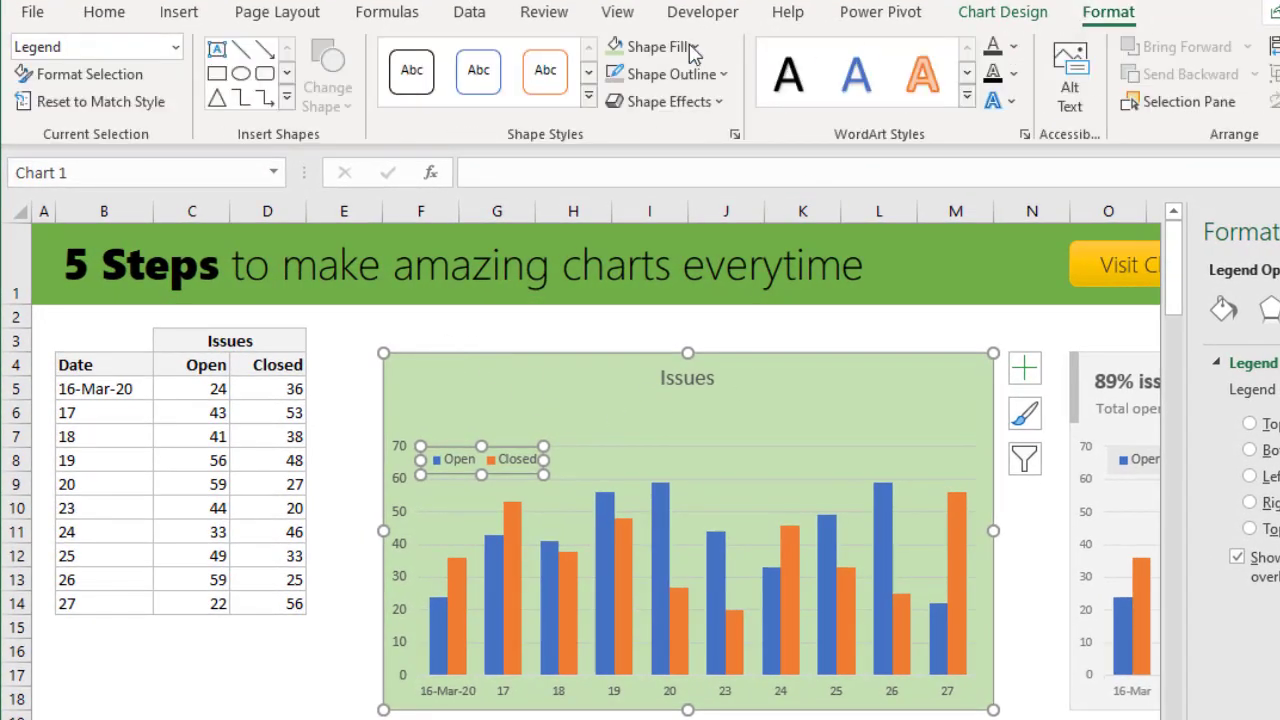
{"action": "left_click", "coordinate": [652, 46]}
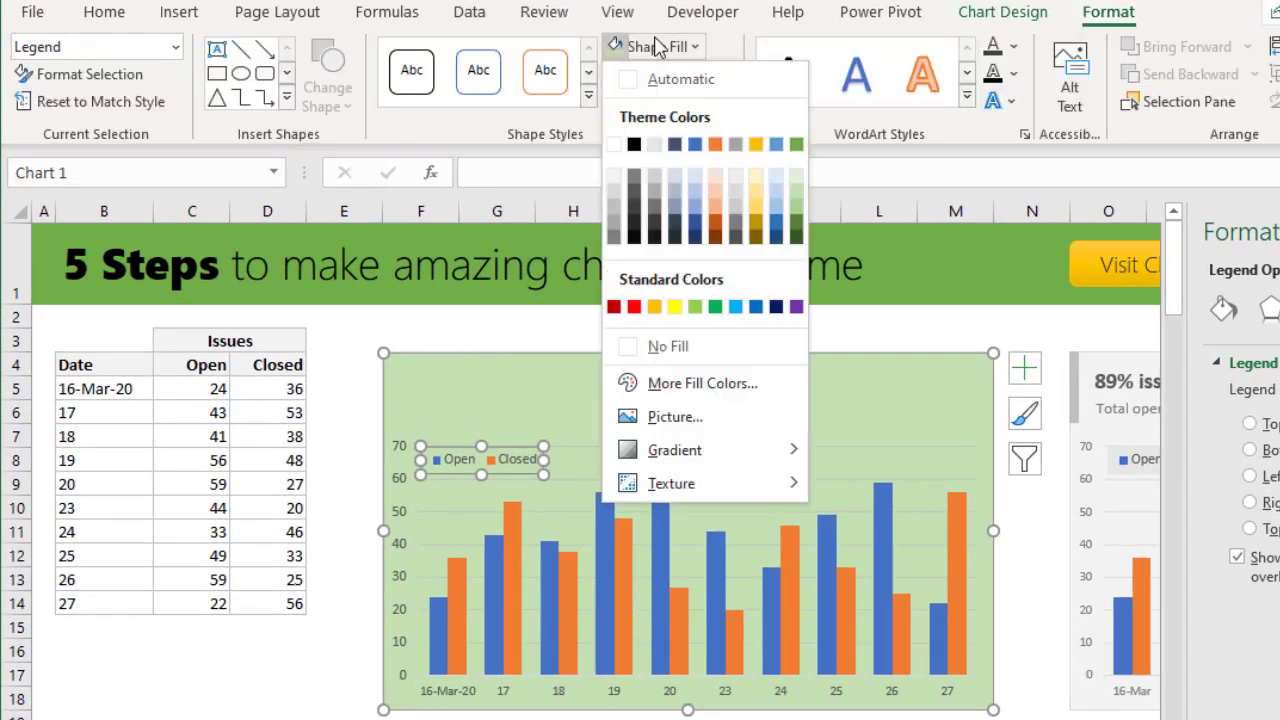
{"action": "left_click", "coordinate": [797, 205]}
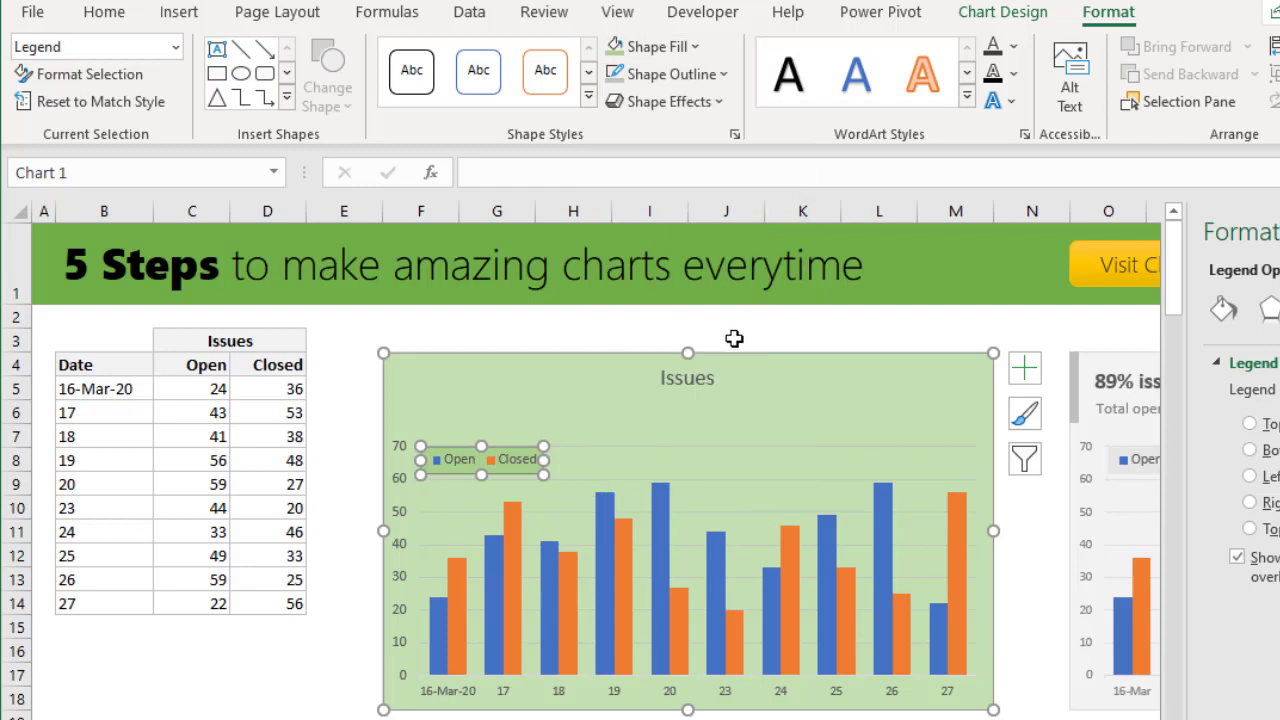
{"action": "left_click", "coordinate": [728, 339]}
Step: Reduce the font size of the chart's legend and vertical axis labels to 8
{"action": "left_click", "coordinate": [517, 478]}
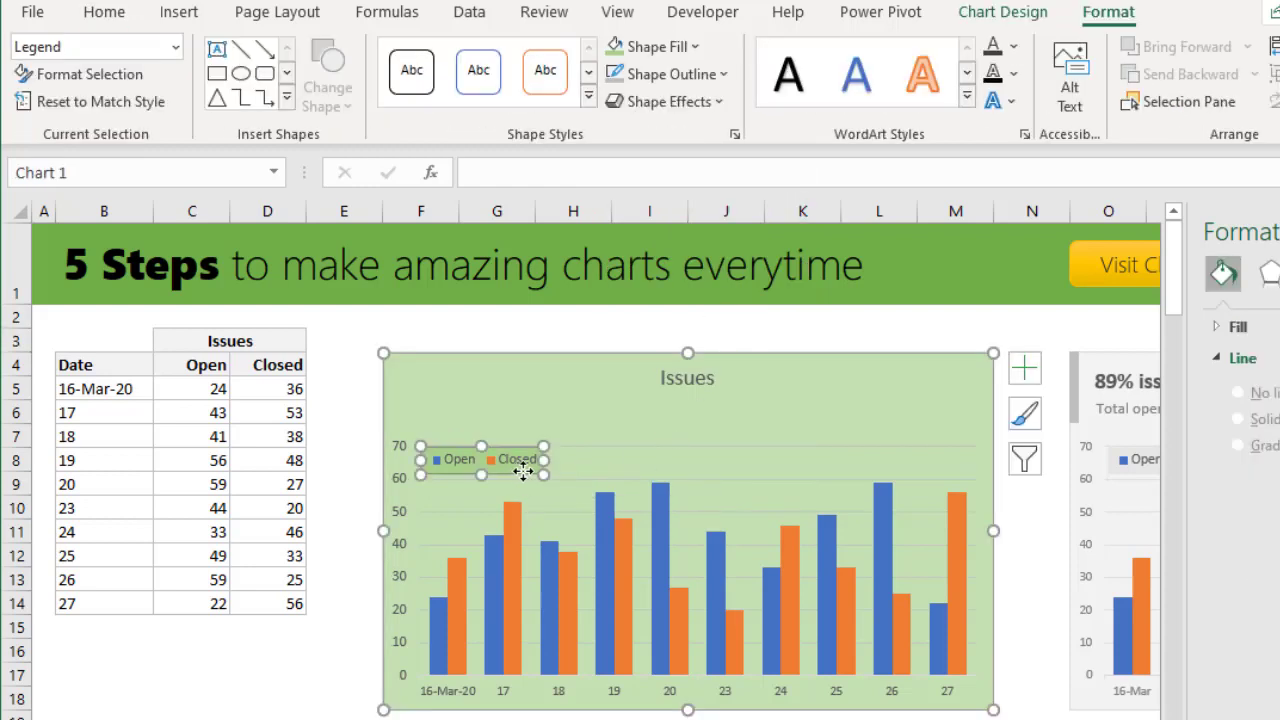
{"action": "left_click", "coordinate": [104, 12]}
{"action": "left_click", "coordinate": [362, 57]}
{"action": "left_click", "coordinate": [402, 446]}
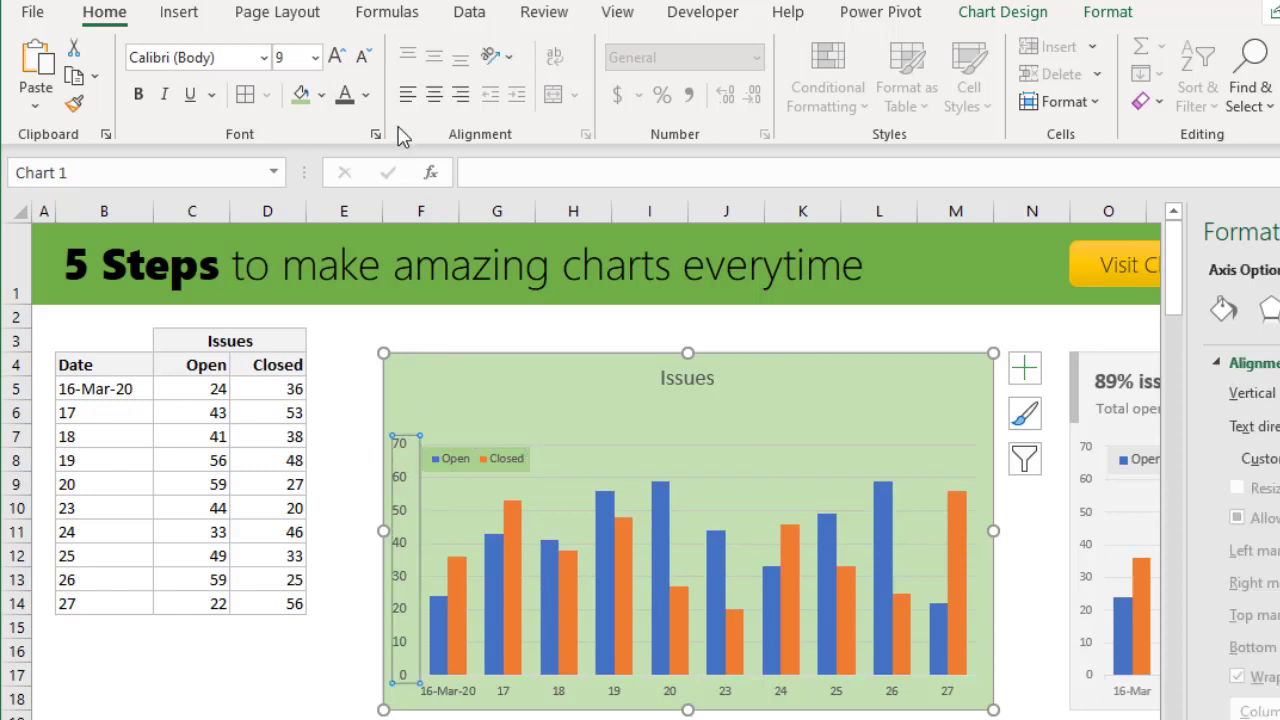
{"action": "left_click", "coordinate": [362, 57]}
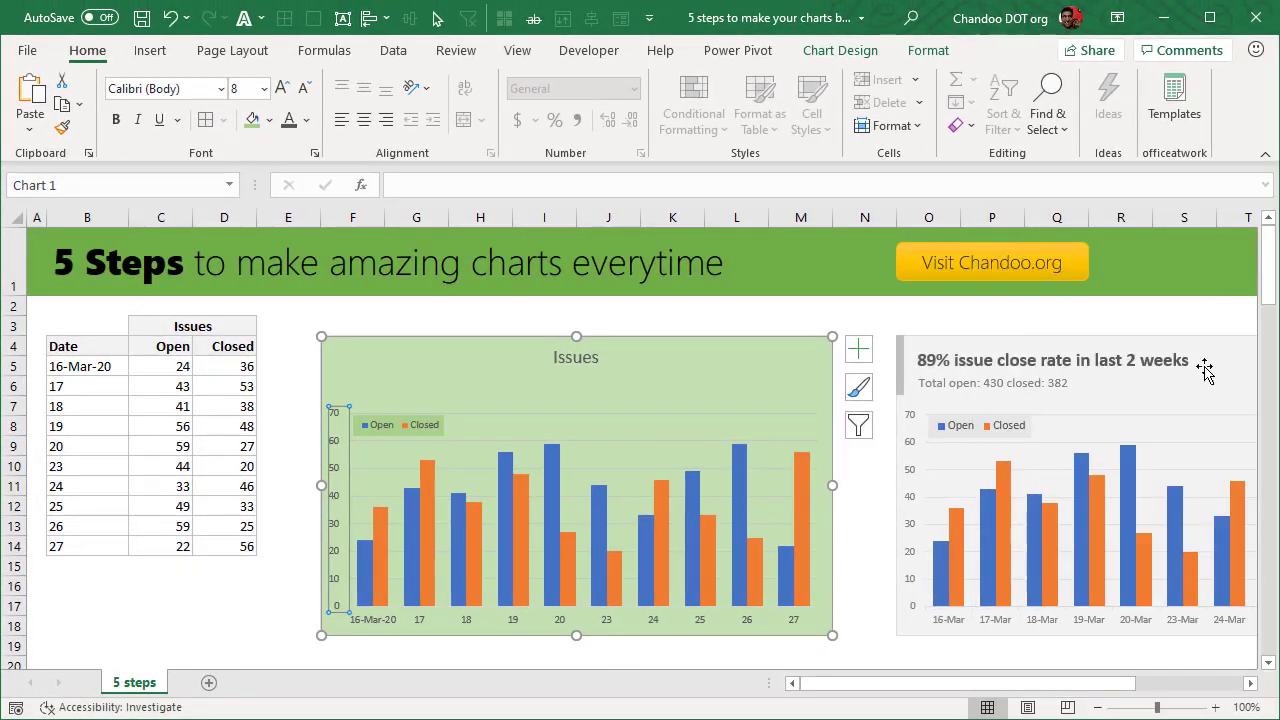
Step: Examine the formulas behind the title and sub-title texts in cells P21 and P22 below the example chart
{"action": "scroll", "coordinate": [1206, 366], "scroll_direction": "down", "scroll_amount": 3}
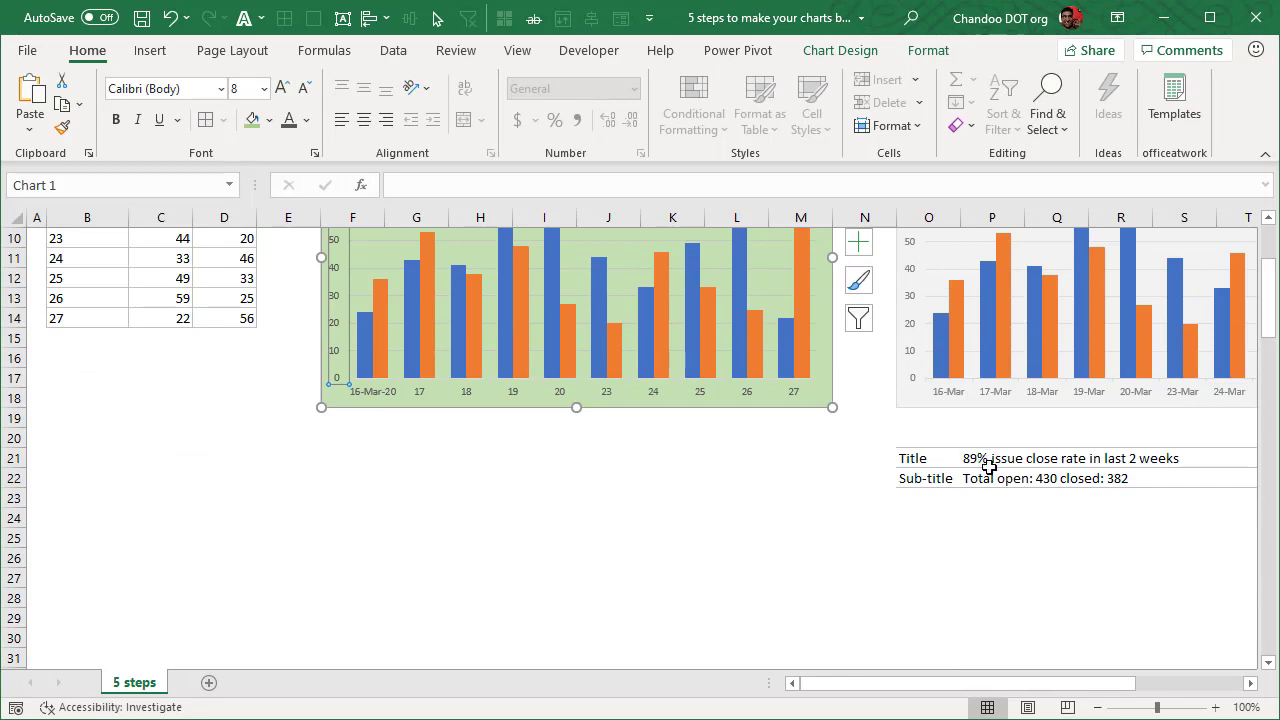
{"action": "left_click", "coordinate": [982, 460]}
{"action": "left_click", "coordinate": [977, 479]}
{"action": "scroll", "coordinate": [934, 579], "scroll_direction": "up", "scroll_amount": 3}
{"action": "scroll", "coordinate": [936, 582], "scroll_direction": "down", "scroll_amount": 4}
{"action": "scroll", "coordinate": [940, 584], "scroll_direction": "up", "scroll_amount": 4}
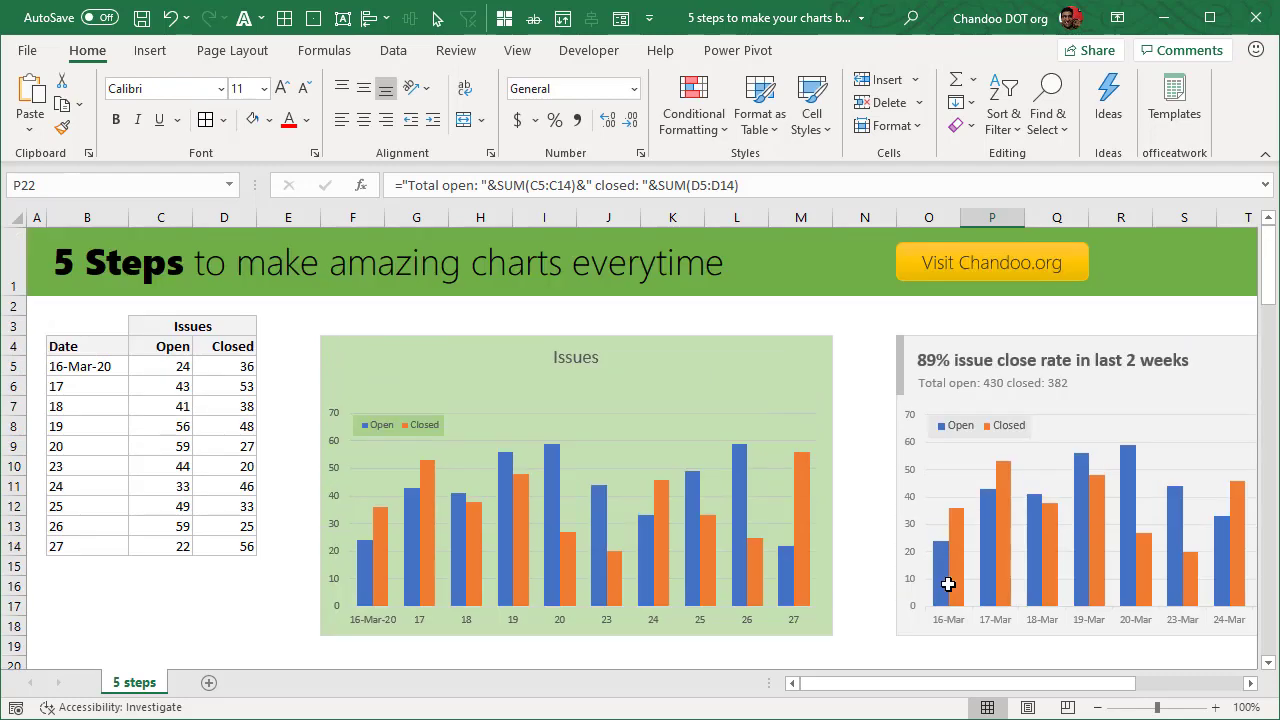
Step: Link the Issues chart's title to the Title text in cell P21
{"action": "left_click", "coordinate": [586, 357]}
{"action": "left_click", "coordinate": [410, 184]}
{"action": "type", "text": "="}
{"action": "scroll", "coordinate": [1026, 366], "scroll_direction": "down", "scroll_amount": 7}
{"action": "scroll", "coordinate": [1014, 377], "scroll_direction": "up", "scroll_amount": 1}
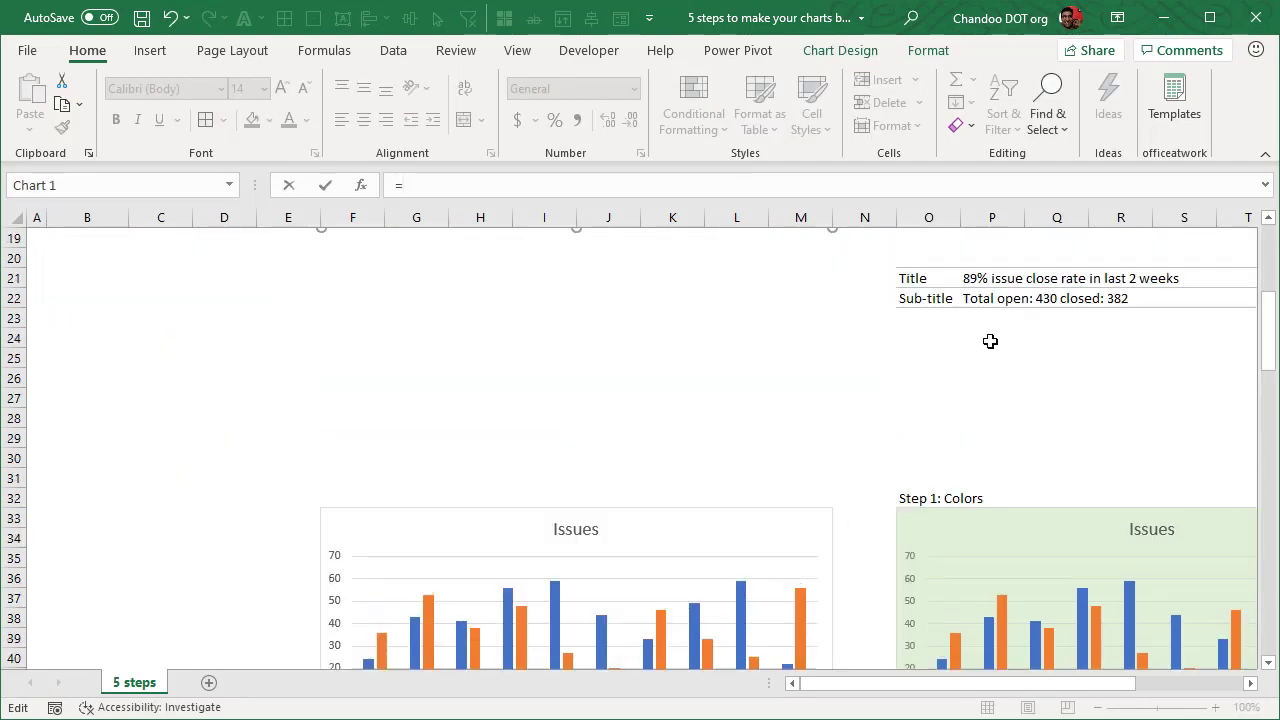
{"action": "left_click", "coordinate": [972, 278]}
{"action": "key", "text": "Return"}
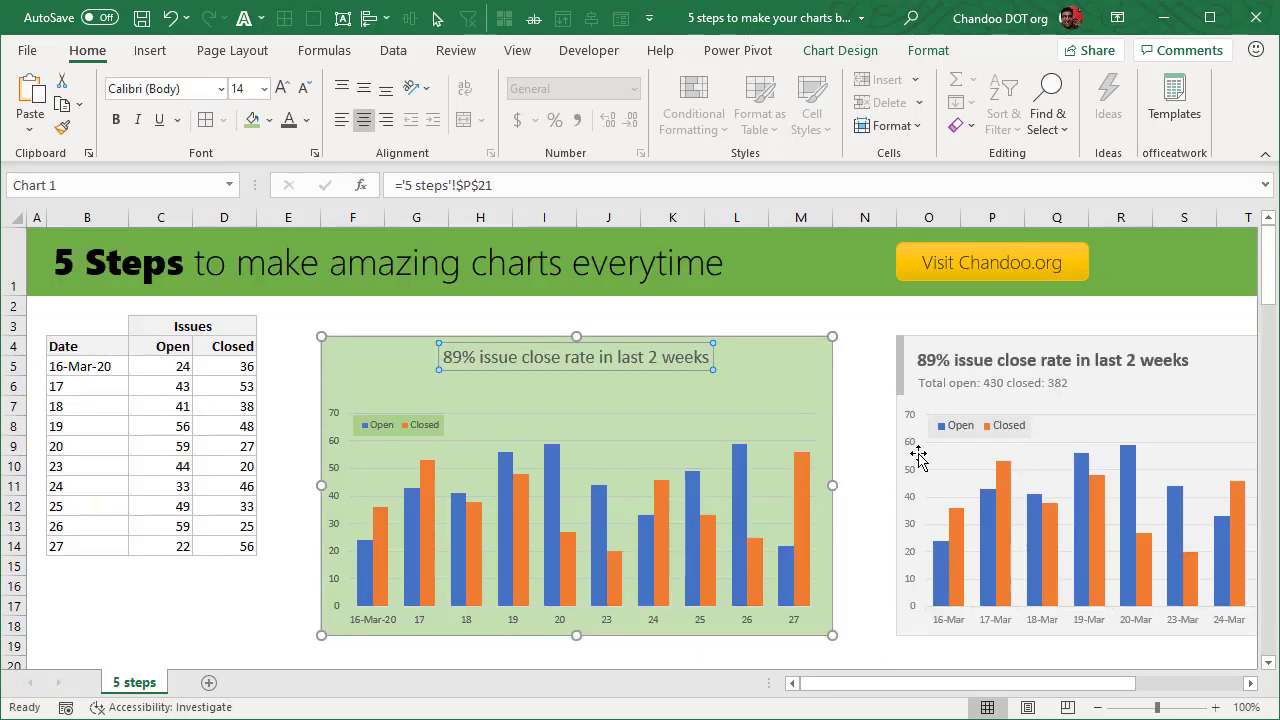
Step: Move the chart title to the upper-left area of the chart, aligned with the legend, and make it bold
{"action": "left_click_drag", "start_coordinate": [535, 366], "coordinate": [446, 371]}
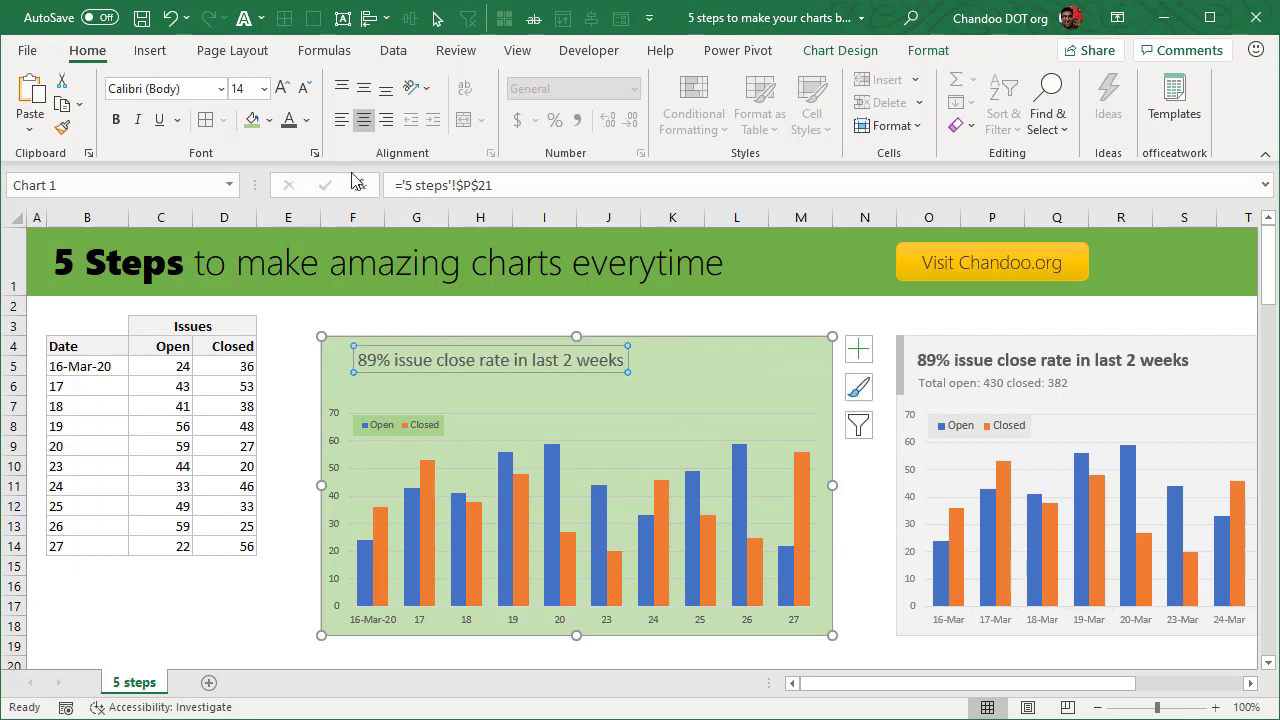
{"action": "left_click", "coordinate": [116, 120]}
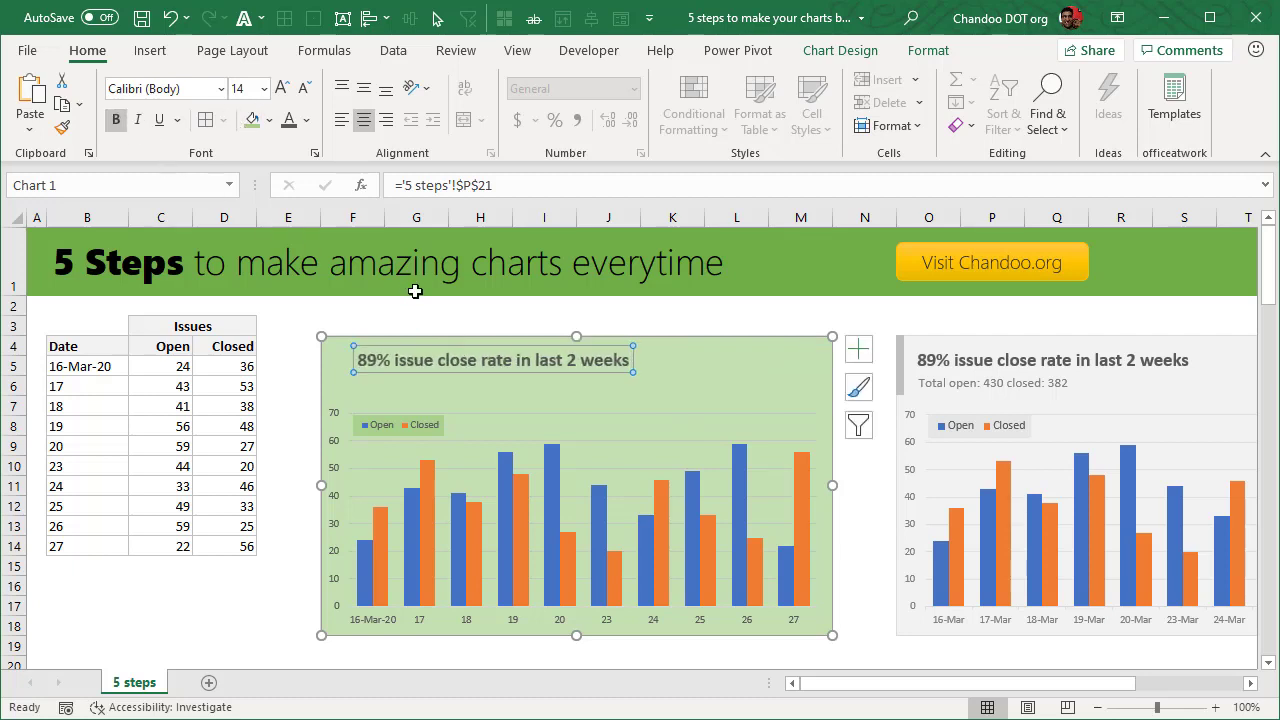
Step: Draw a wide, one-line text box inside the green chart, between the title and the legend
{"action": "left_click", "coordinate": [742, 372]}
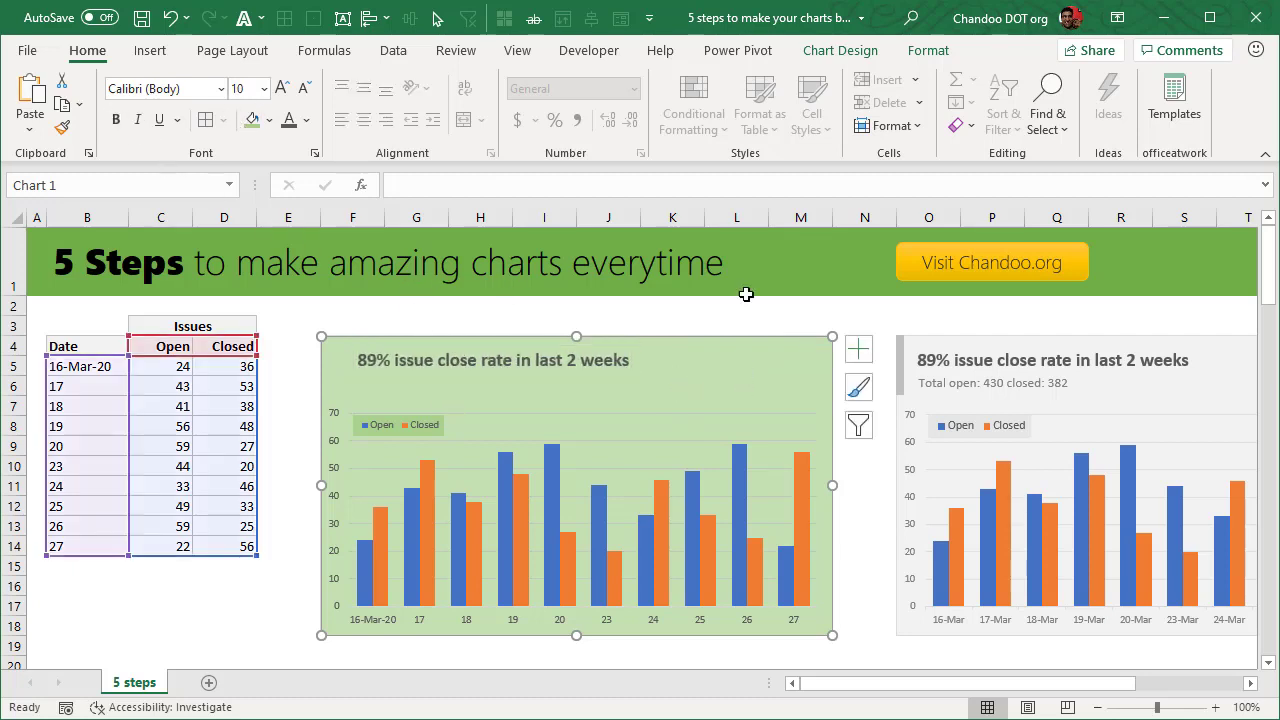
{"action": "left_click", "coordinate": [150, 50]}
{"action": "left_click", "coordinate": [1141, 100]}
{"action": "left_click", "coordinate": [1140, 195]}
{"action": "left_click_drag", "start_coordinate": [362, 383], "coordinate": [655, 407]}
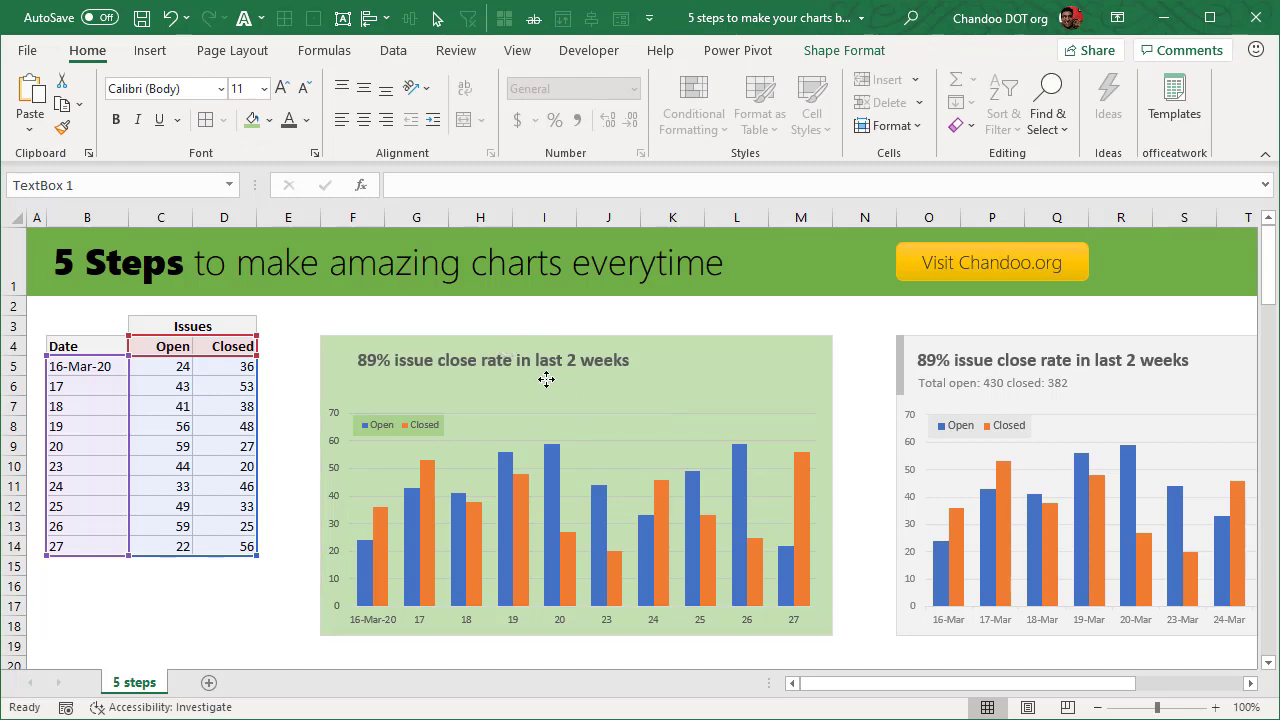
Step: Link the new text box under the chart title to the Sub-title text in cell P22
{"action": "left_click", "coordinate": [546, 380]}
{"action": "left_click", "coordinate": [412, 185]}
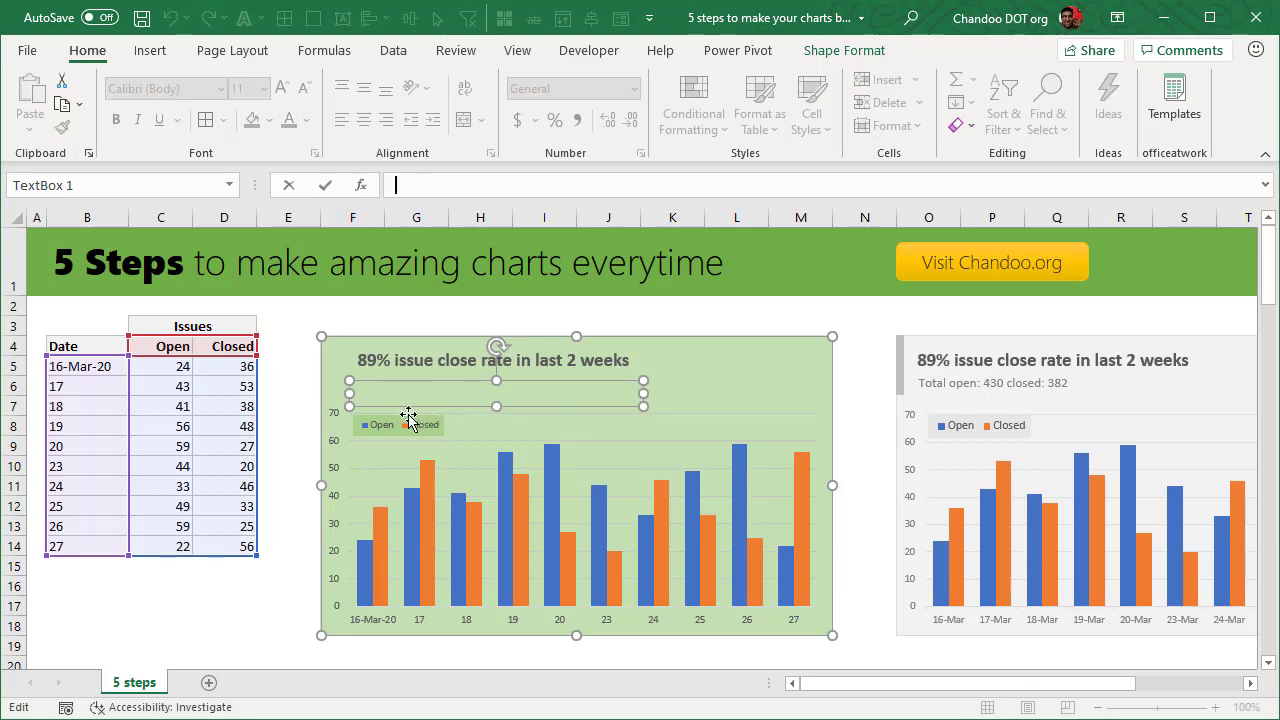
{"action": "type", "text": "="}
{"action": "scroll", "coordinate": [940, 480], "scroll_direction": "down", "scroll_amount": 7}
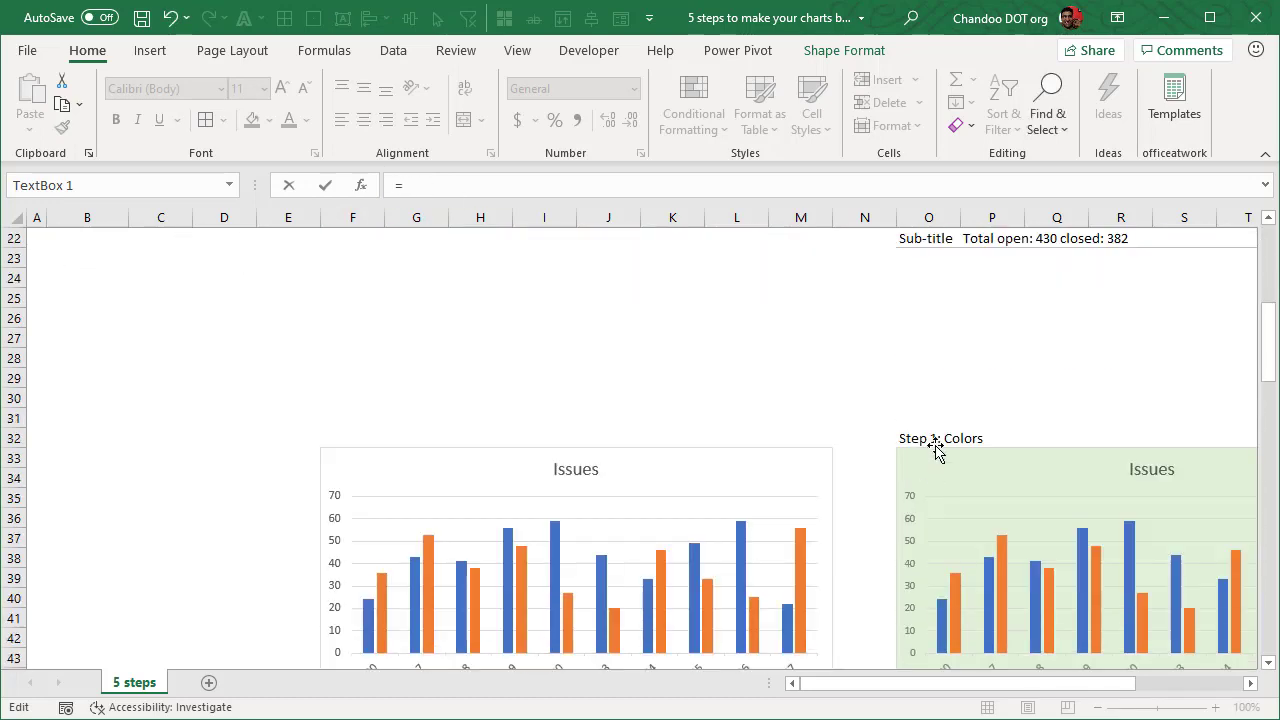
{"action": "scroll", "coordinate": [935, 452], "scroll_direction": "up", "scroll_amount": 2}
{"action": "left_click", "coordinate": [995, 360]}
{"action": "key", "text": "Return"}
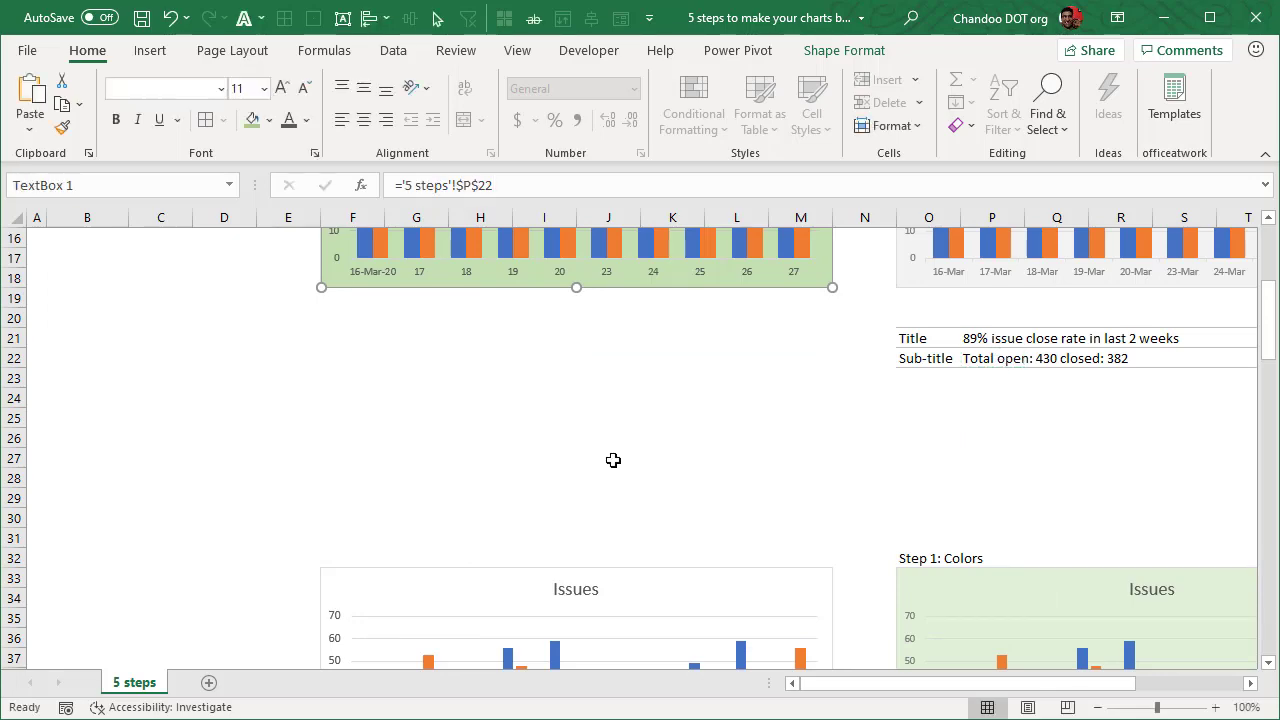
Step: Middle-align the subtitle text vertically in its box and set its font size to 10.5
{"action": "left_click", "coordinate": [370, 92]}
{"action": "left_click", "coordinate": [304, 88]}
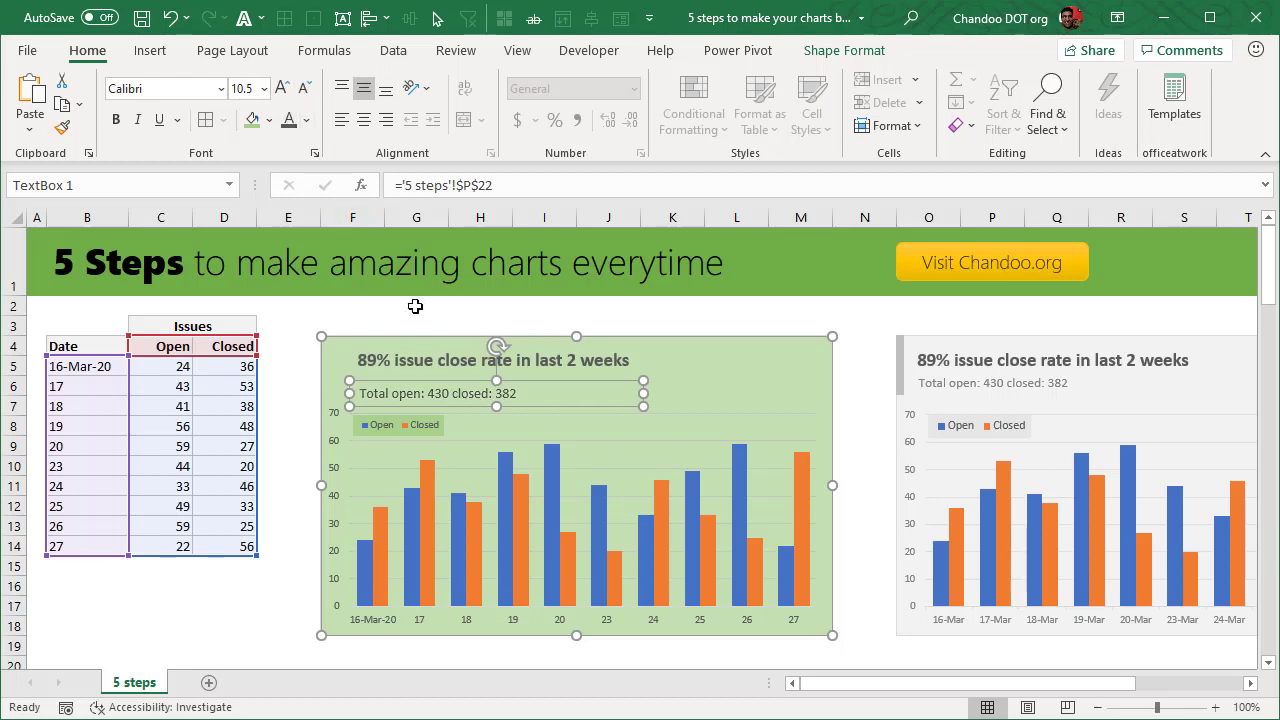
{"action": "left_click", "coordinate": [755, 320]}
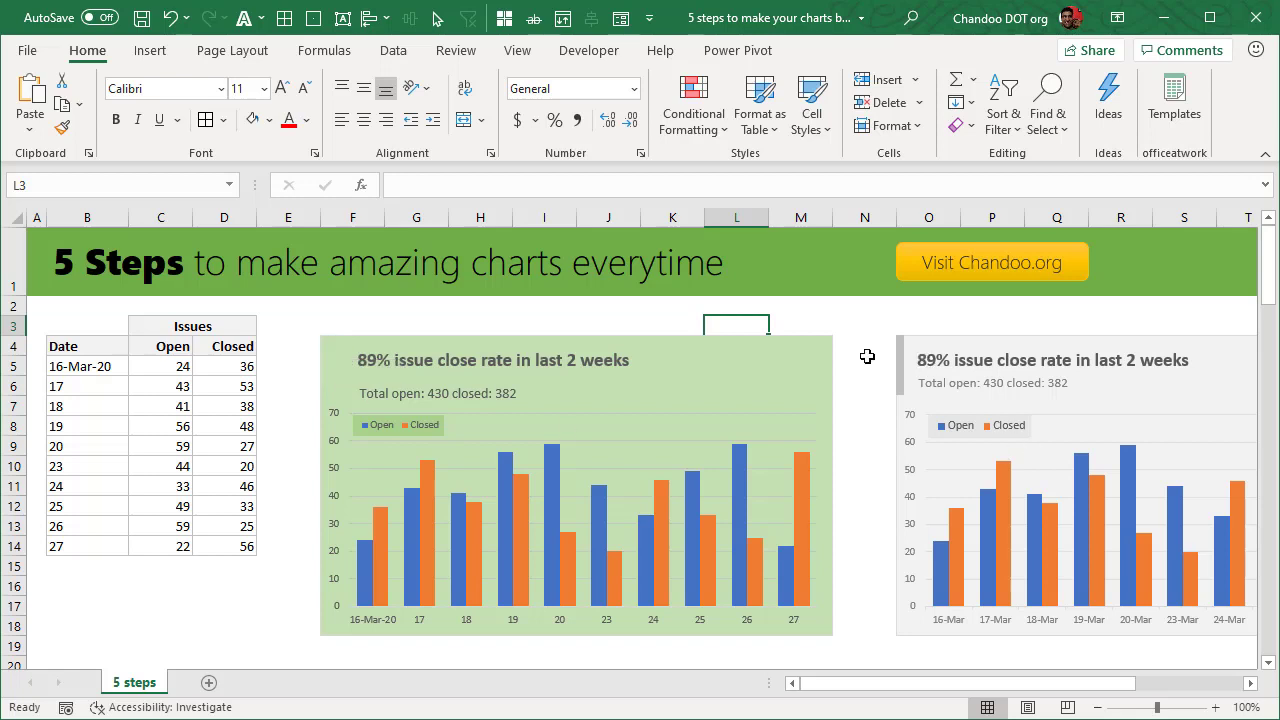
Step: Draw a thin vertical rectangle, 0.48" high and 0.08" wide, inside the green chart at its upper-left corner
{"action": "left_click", "coordinate": [339, 341]}
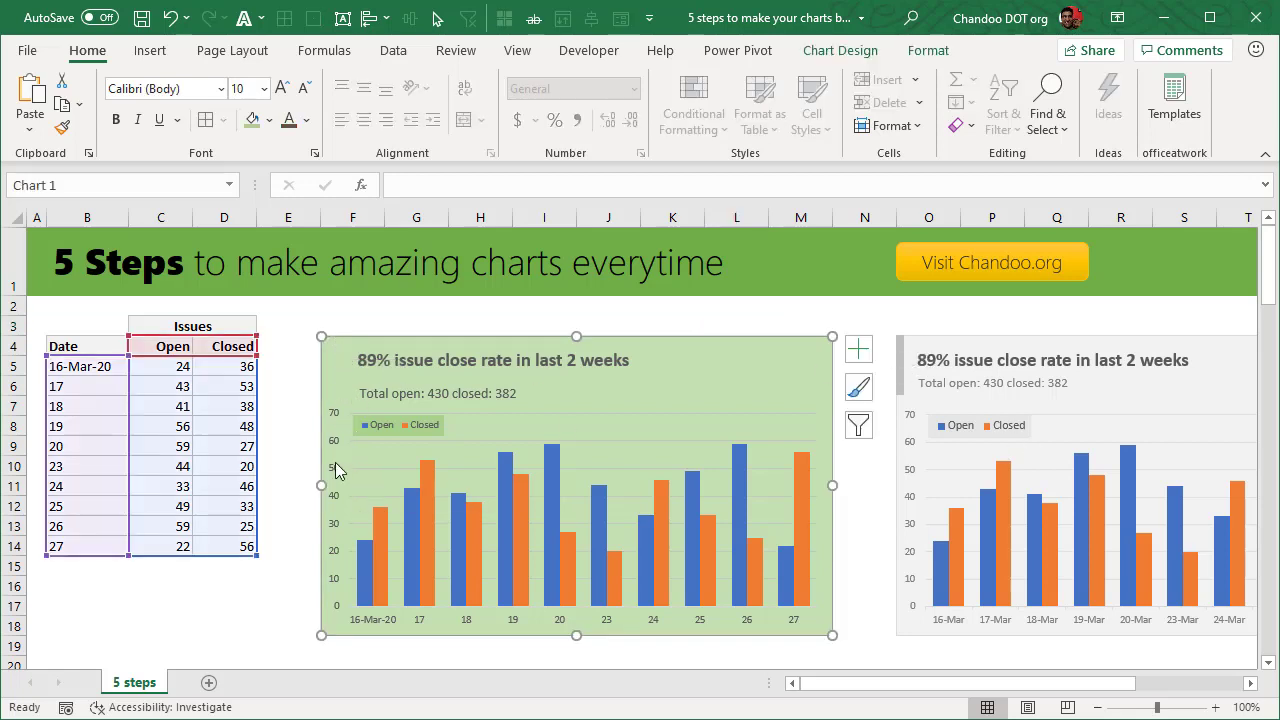
{"action": "left_click", "coordinate": [148, 51]}
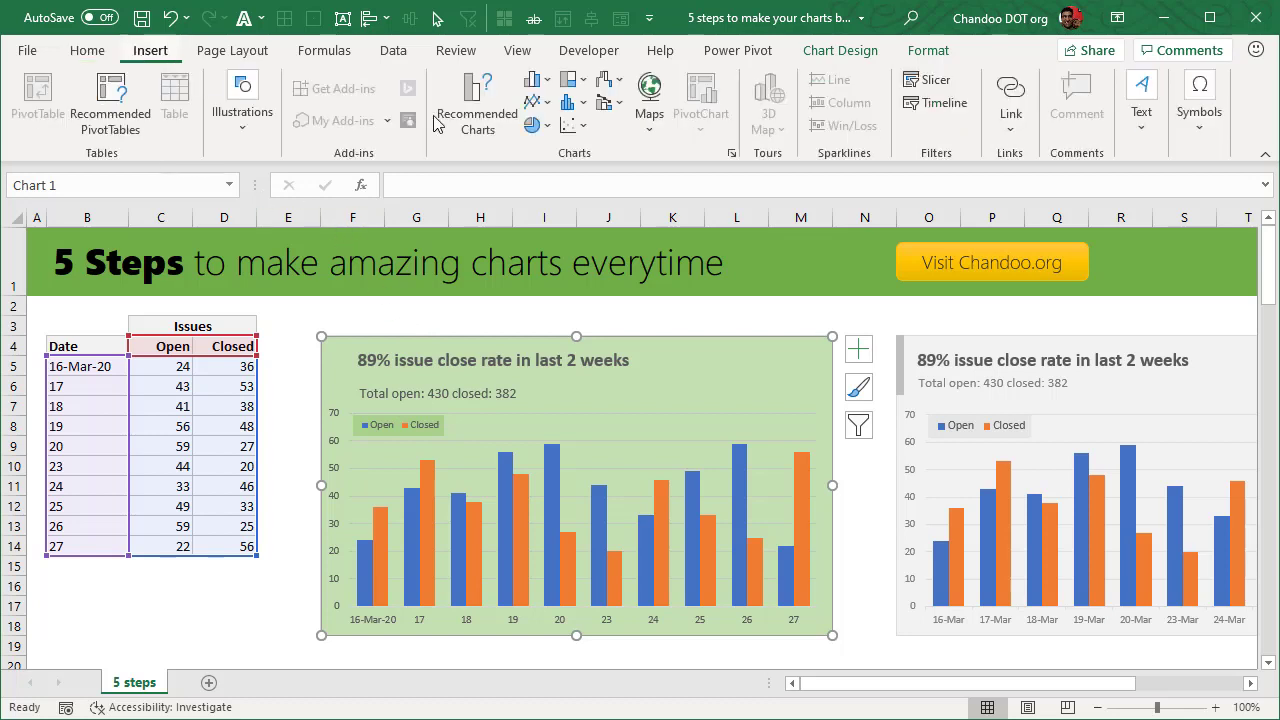
{"action": "left_click", "coordinate": [240, 112]}
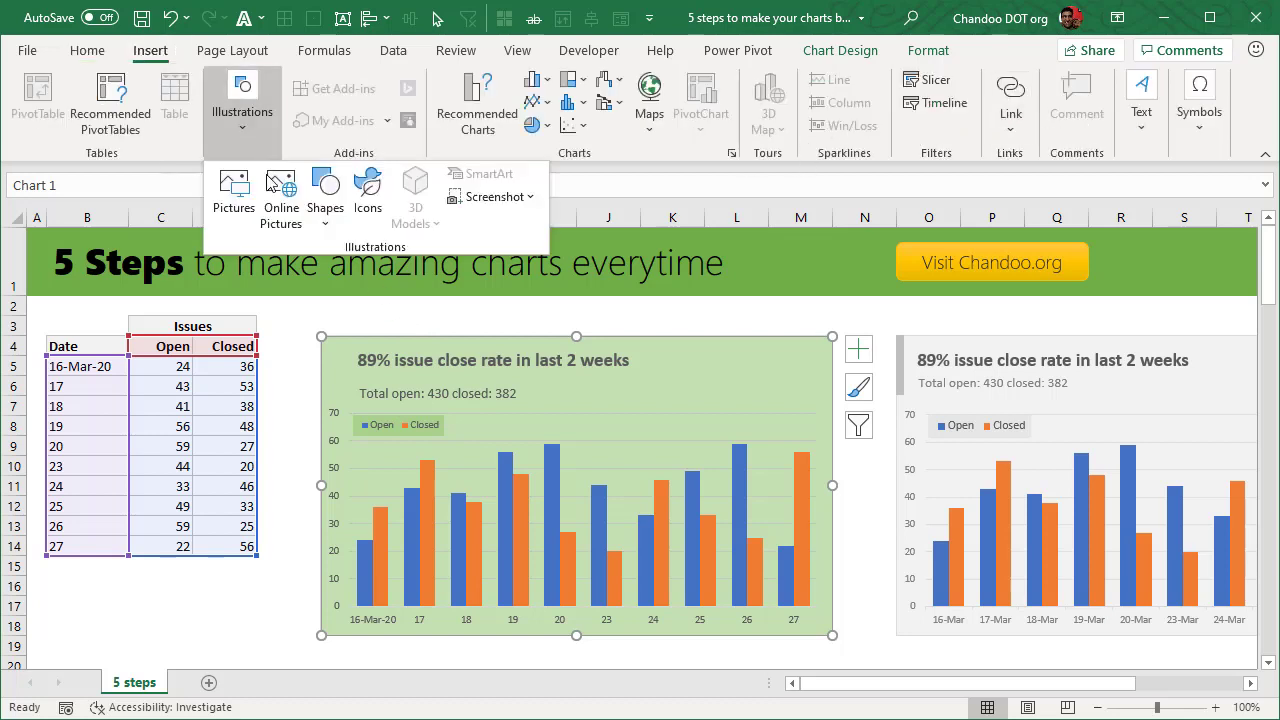
{"action": "left_click", "coordinate": [325, 195]}
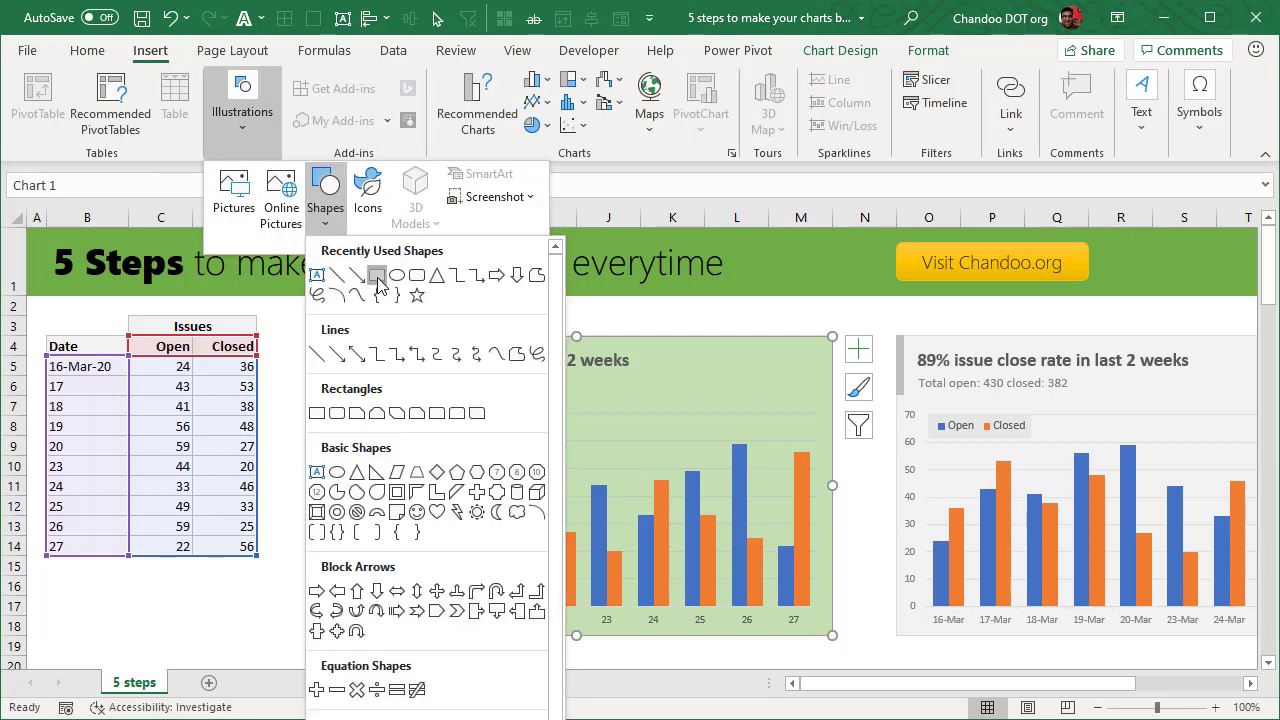
{"action": "left_click", "coordinate": [376, 275]}
{"action": "left_click_drag", "start_coordinate": [324, 339], "coordinate": [323, 368]}
{"action": "left_click", "coordinate": [291, 385]}
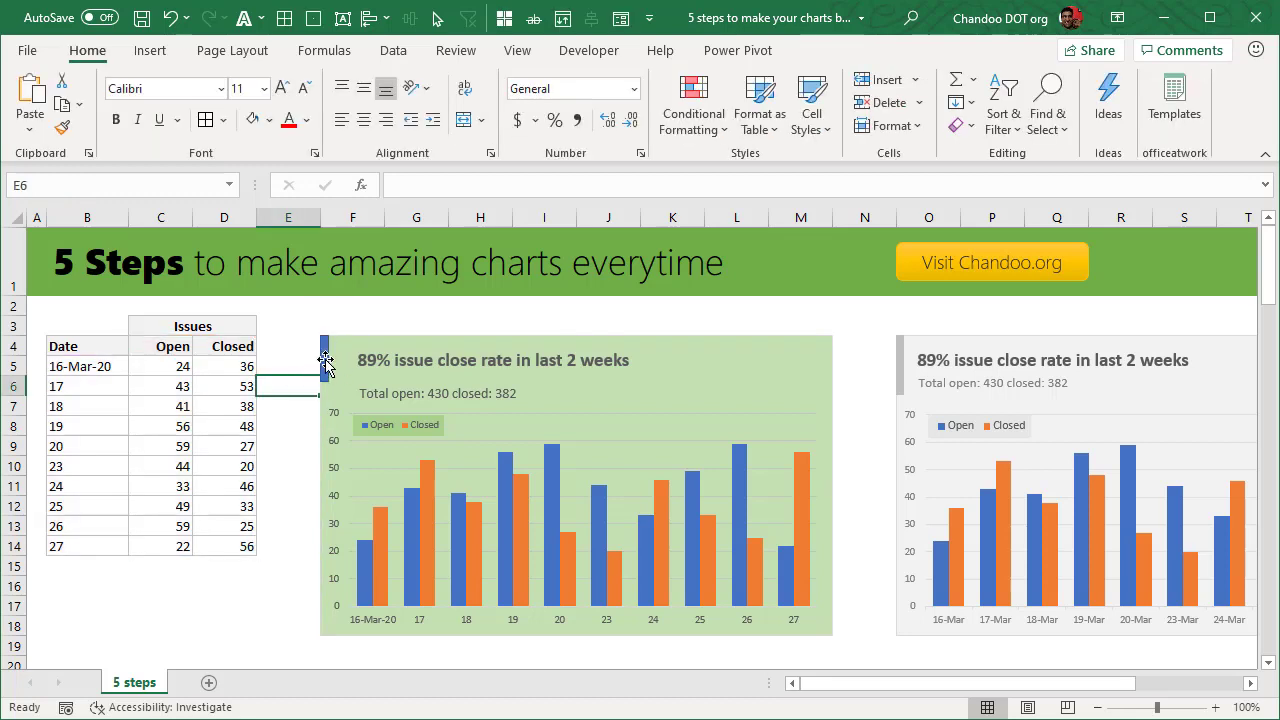
Step: Fill the thin rectangle at the chart's upper-left corner with dark green and remove its outline
{"action": "left_click", "coordinate": [326, 362]}
{"action": "left_click", "coordinate": [495, 80]}
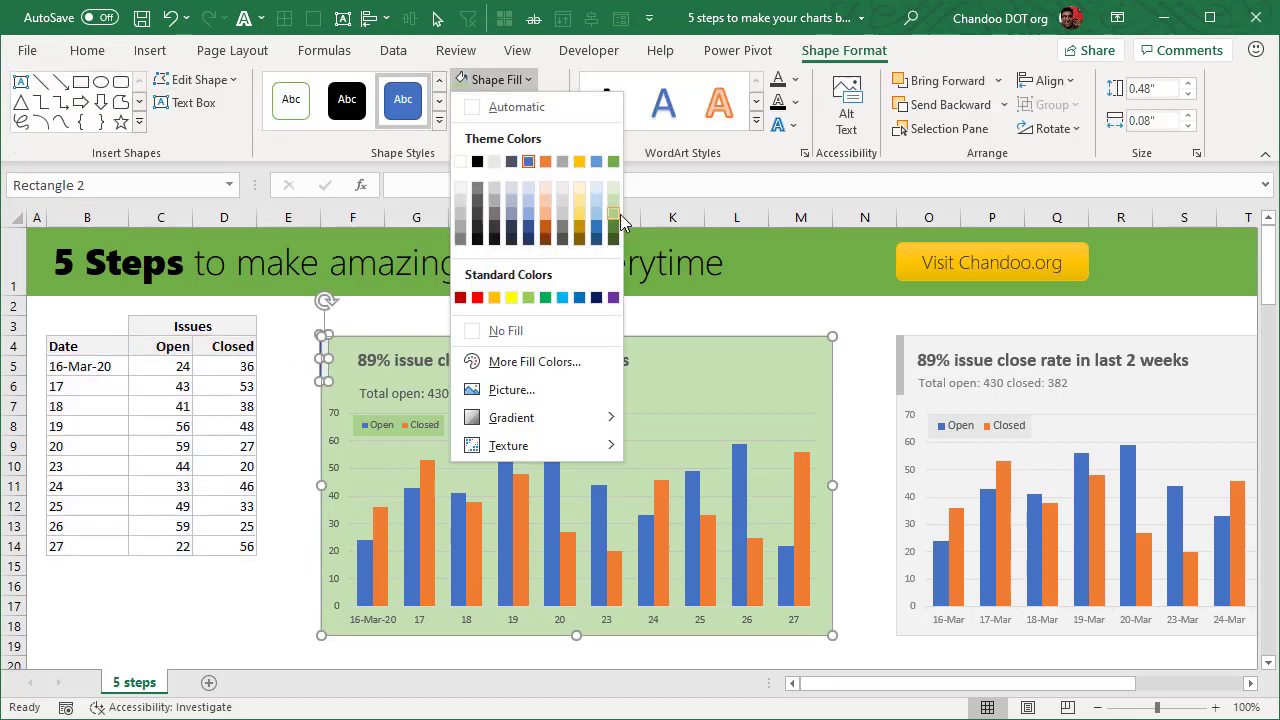
{"action": "left_click", "coordinate": [613, 229]}
{"action": "left_click", "coordinate": [505, 102]}
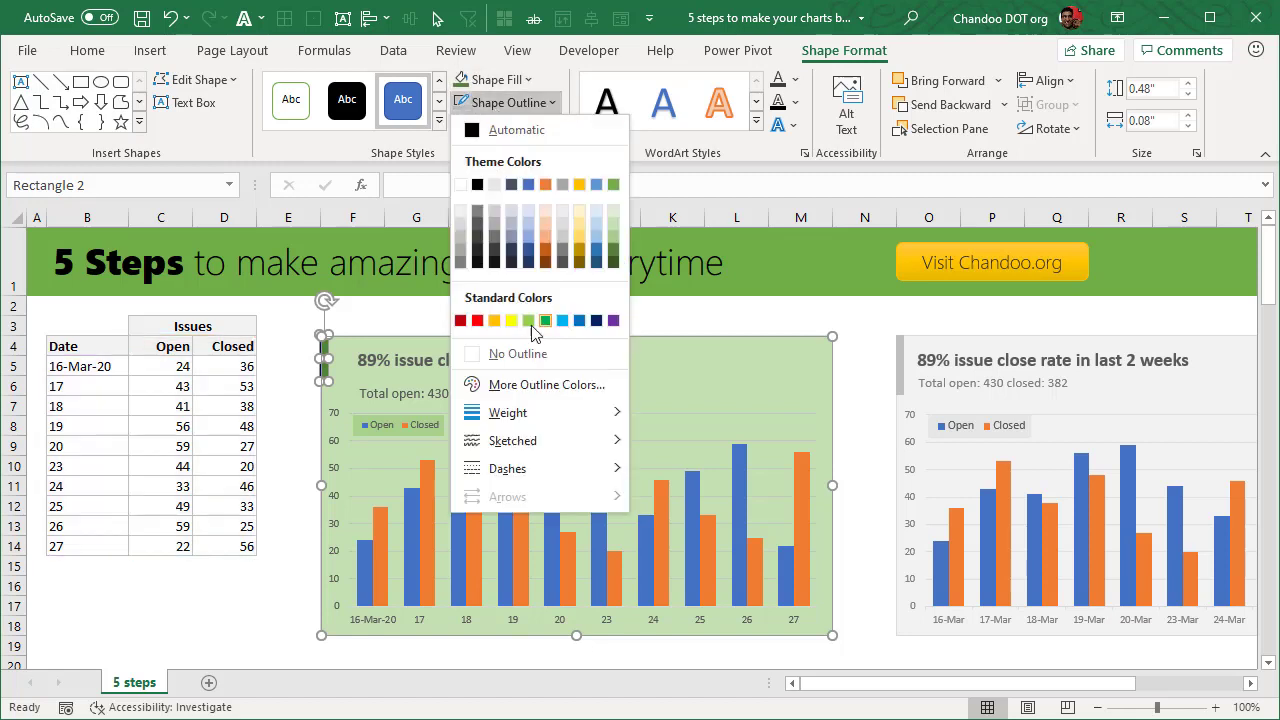
{"action": "left_click", "coordinate": [518, 354]}
{"action": "left_click", "coordinate": [428, 325]}
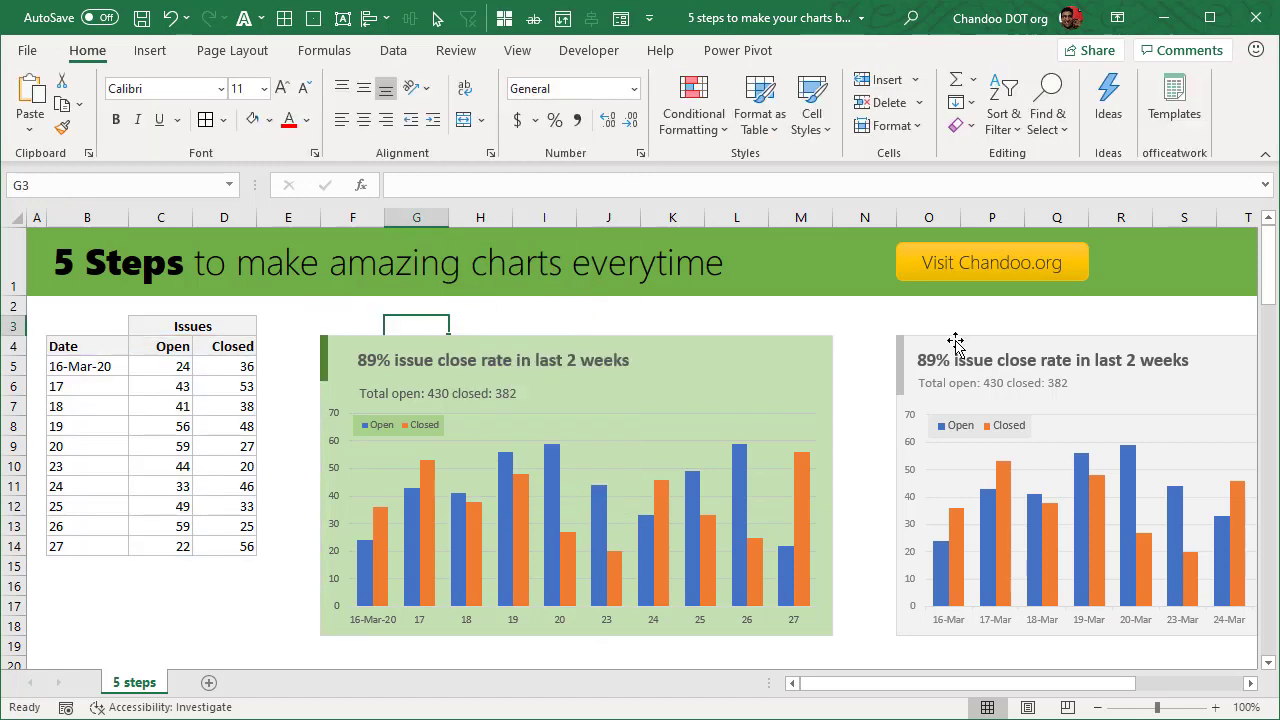
Step: Move the subtitle up directly beneath the chart title and shift the title slightly left so both texts line up beside the accent bar
{"action": "left_click", "coordinate": [445, 368]}
{"action": "left_click", "coordinate": [421, 381]}
{"action": "left_click_drag", "start_coordinate": [421, 378], "coordinate": [403, 347]}
{"action": "left_click", "coordinate": [421, 347]}
{"action": "left_click", "coordinate": [550, 308]}
{"action": "scroll", "coordinate": [893, 467], "scroll_direction": "down", "scroll_amount": 1}
{"action": "scroll", "coordinate": [893, 467], "scroll_direction": "up", "scroll_amount": 1}
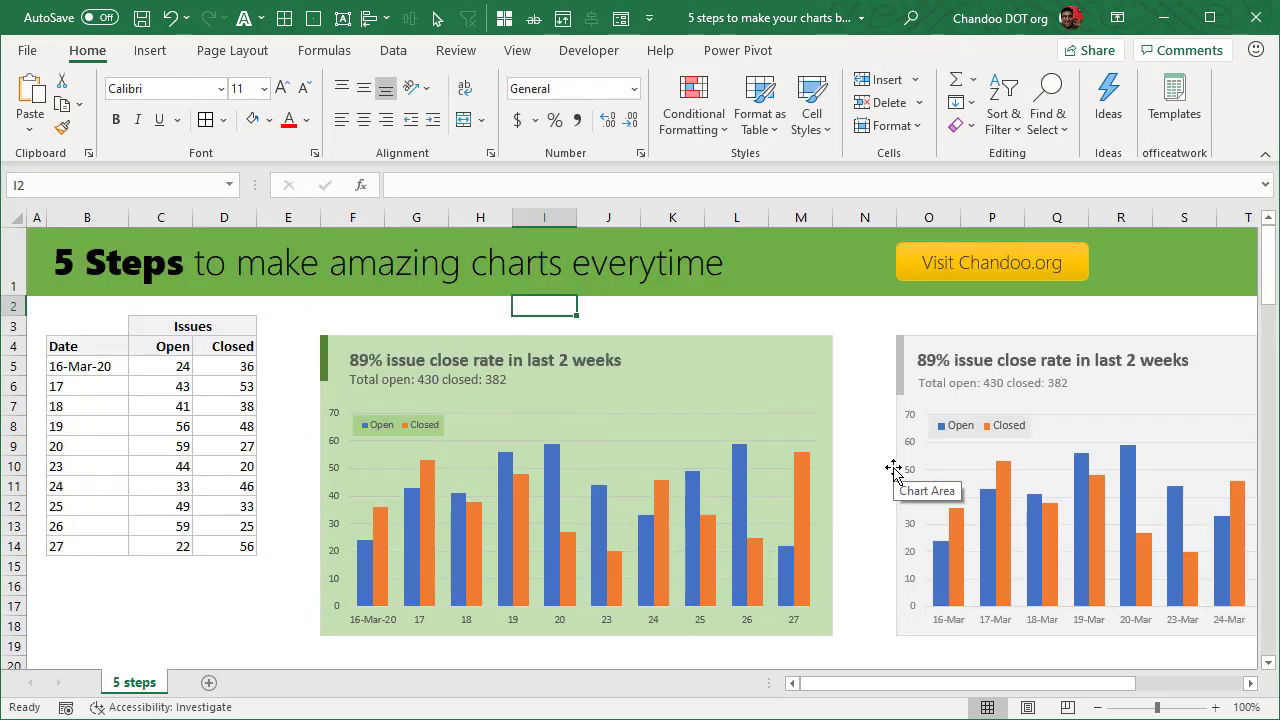